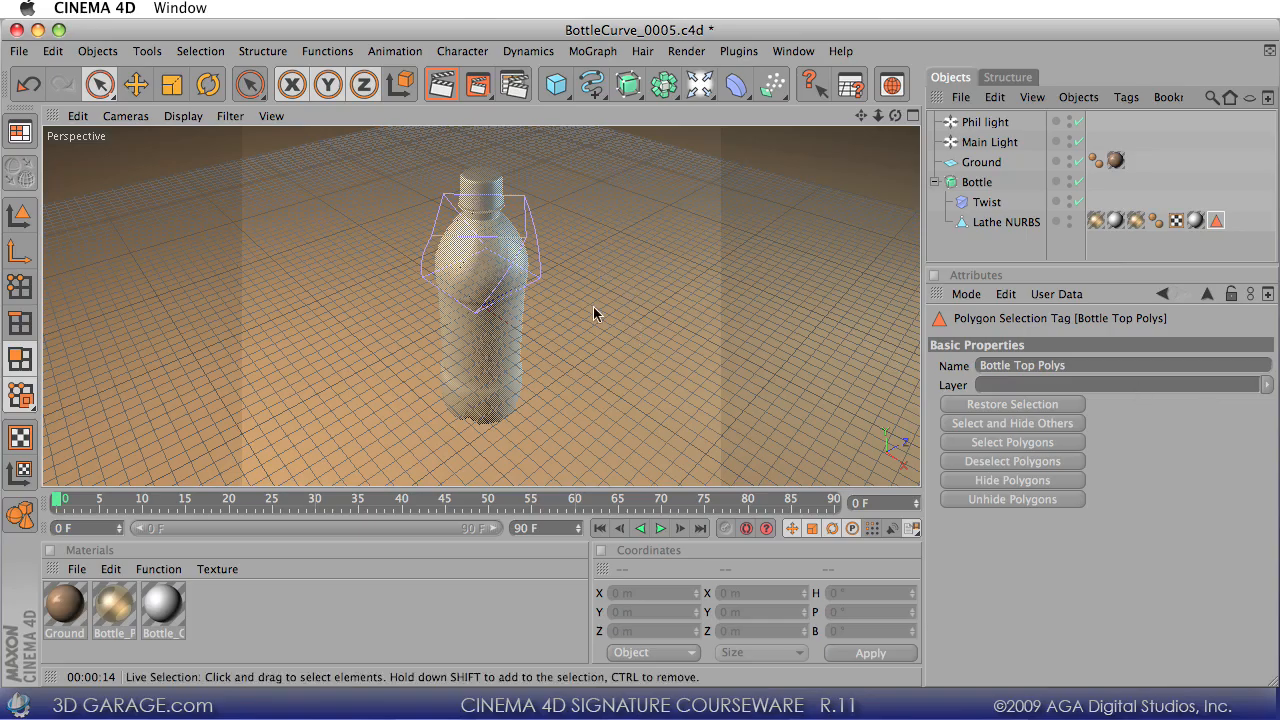
# - Isolate the Bottle Top Polys by hiding all other polygons, and undo the hiding
pyautogui.click(1016, 423)
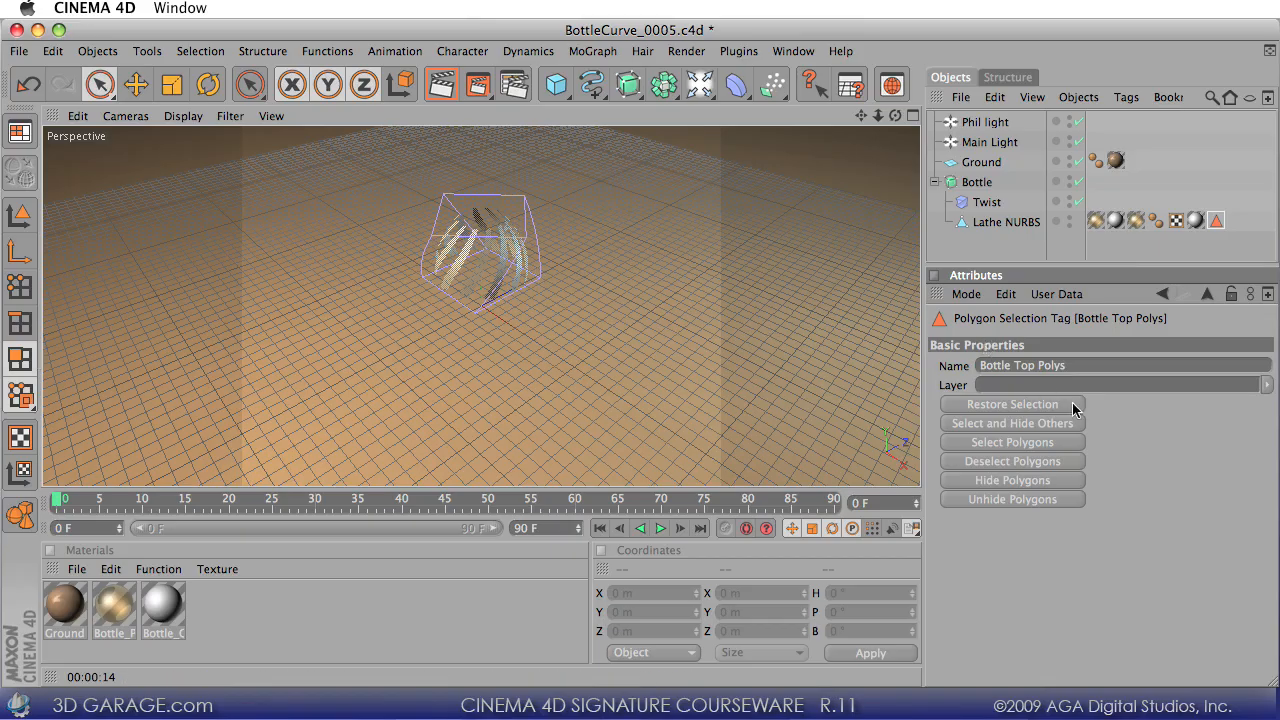
pyautogui.press('super+z')
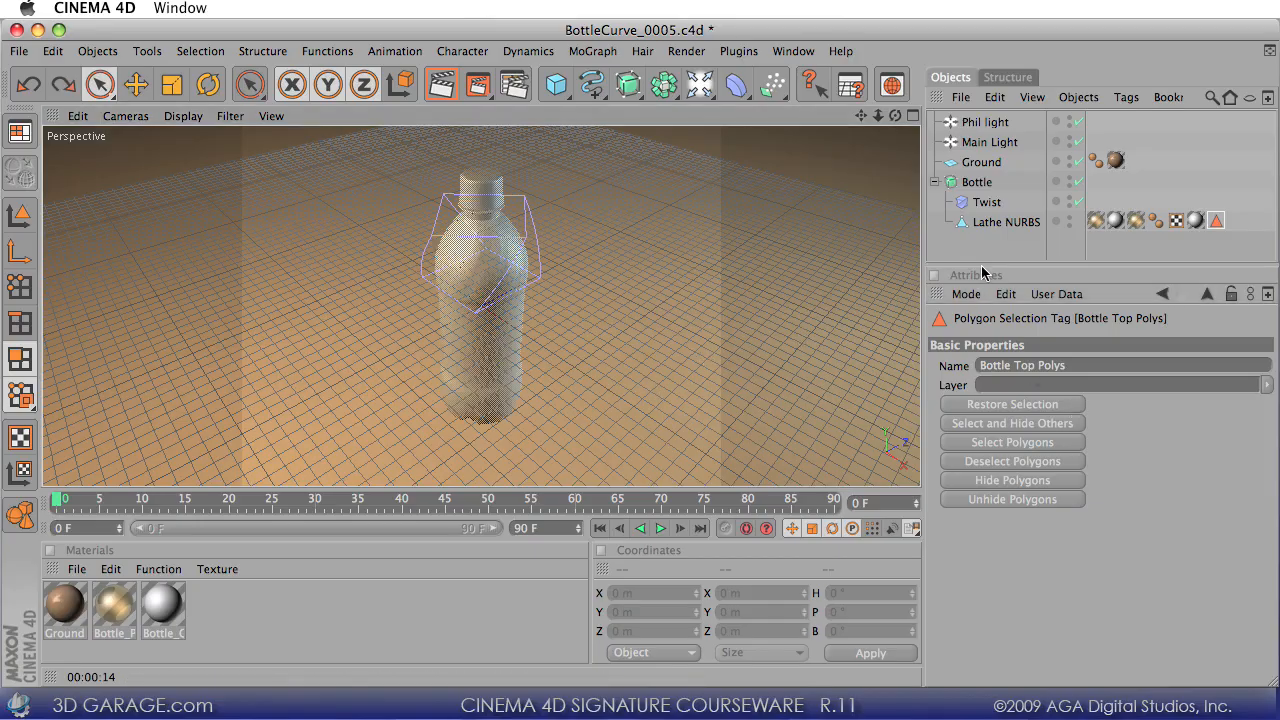
# - Enlarge the object list area and clear the object selection
pyautogui.click(1010, 224)
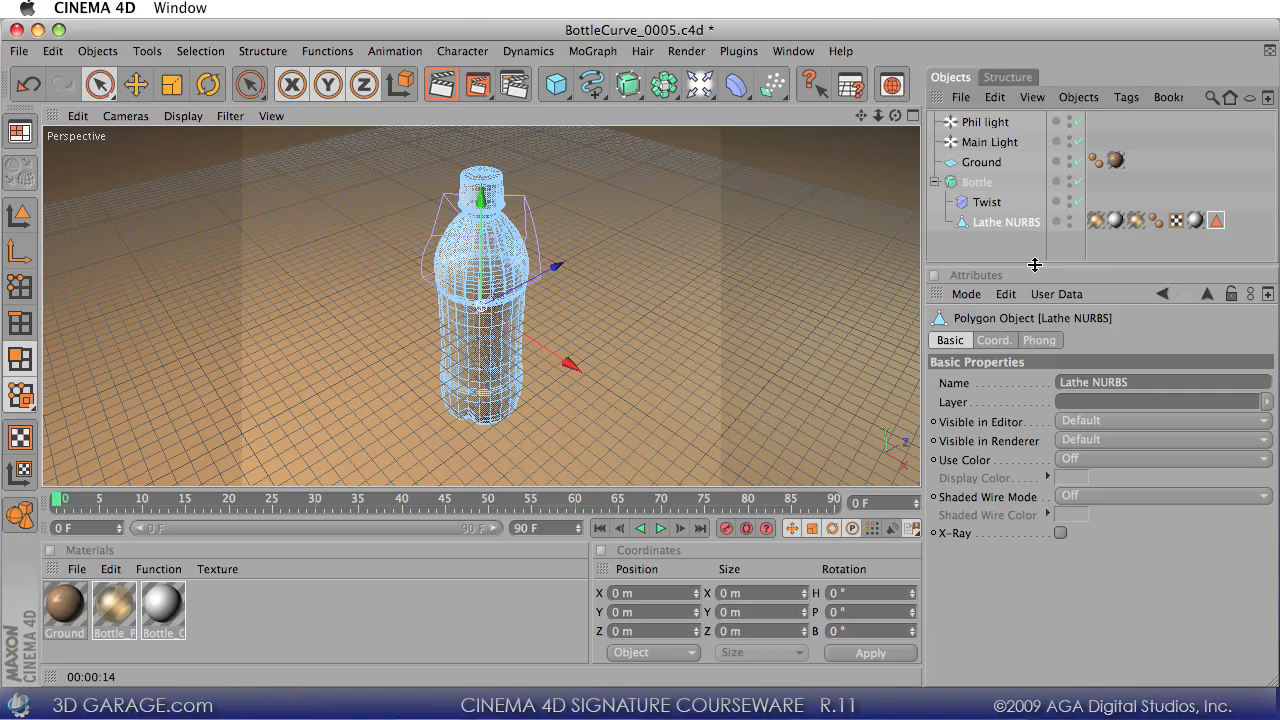
pyautogui.moveTo(1035, 265); pyautogui.dragTo(1035, 296)
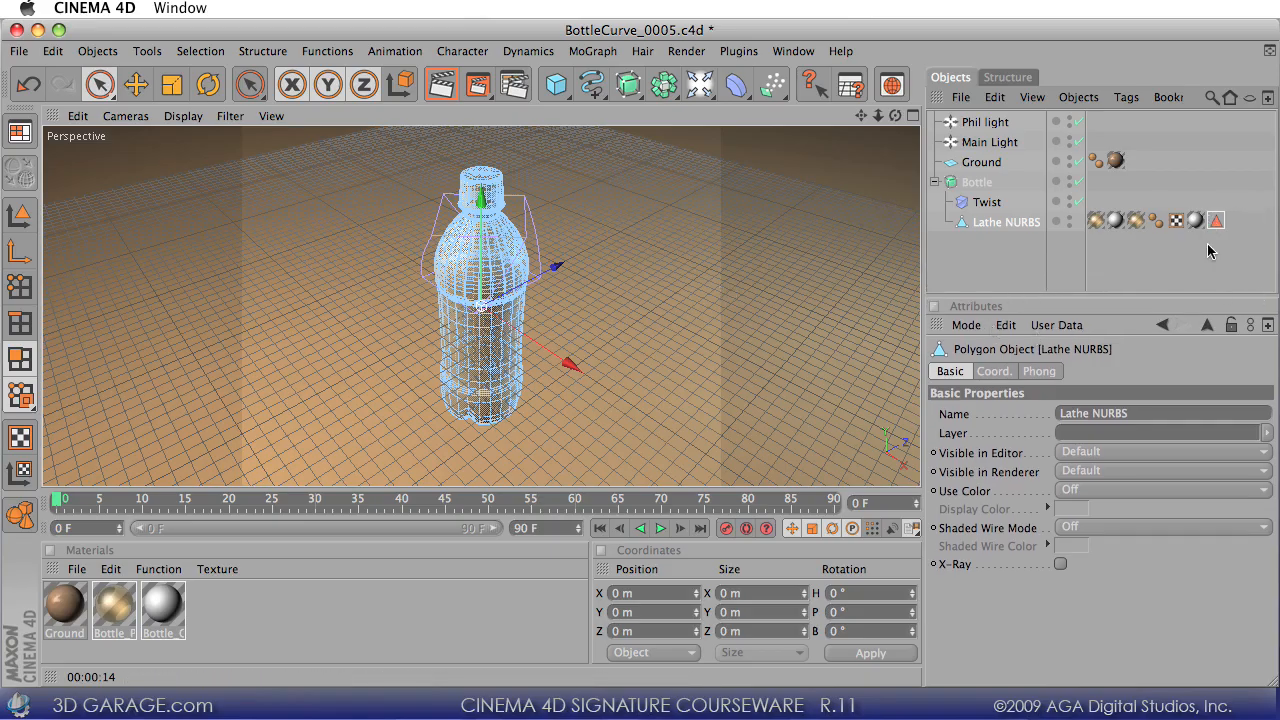
pyautogui.click(1201, 280)
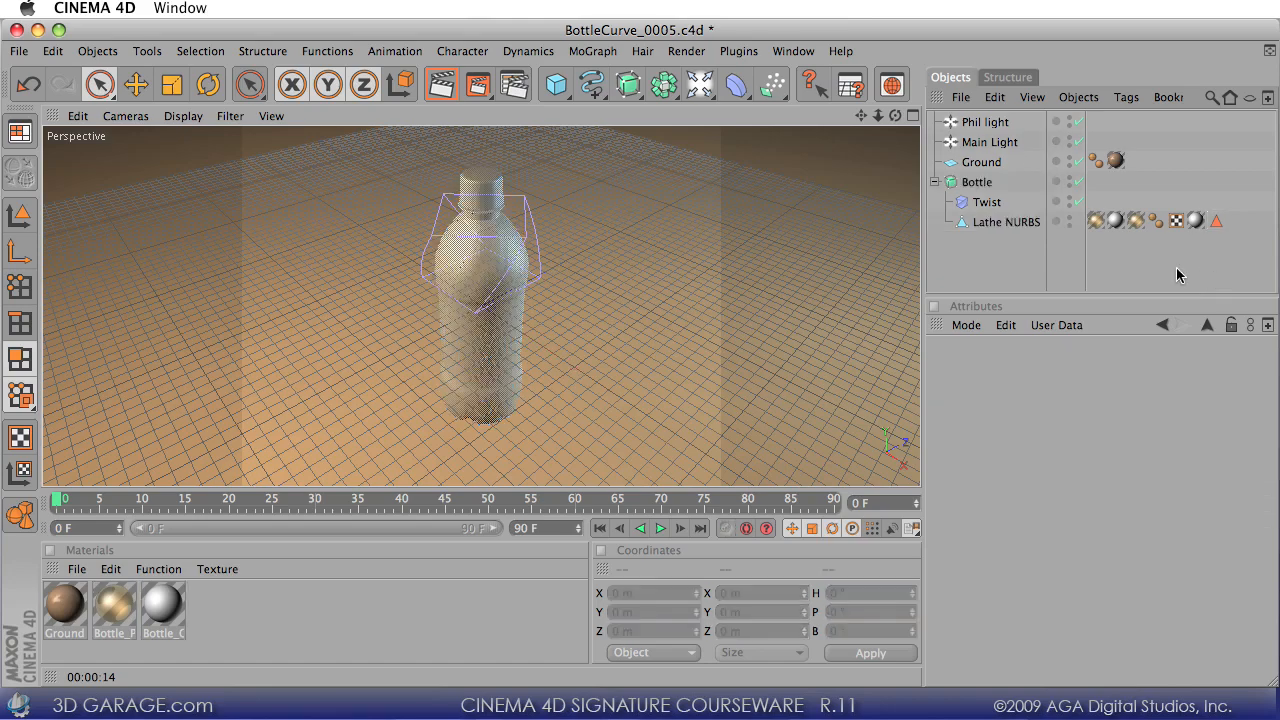
# - Rectangle-select all of the Lathe NURBS bottle's cap polygons in the Front view, with Only Select Visible Elements disabled
pyautogui.click(913, 116)
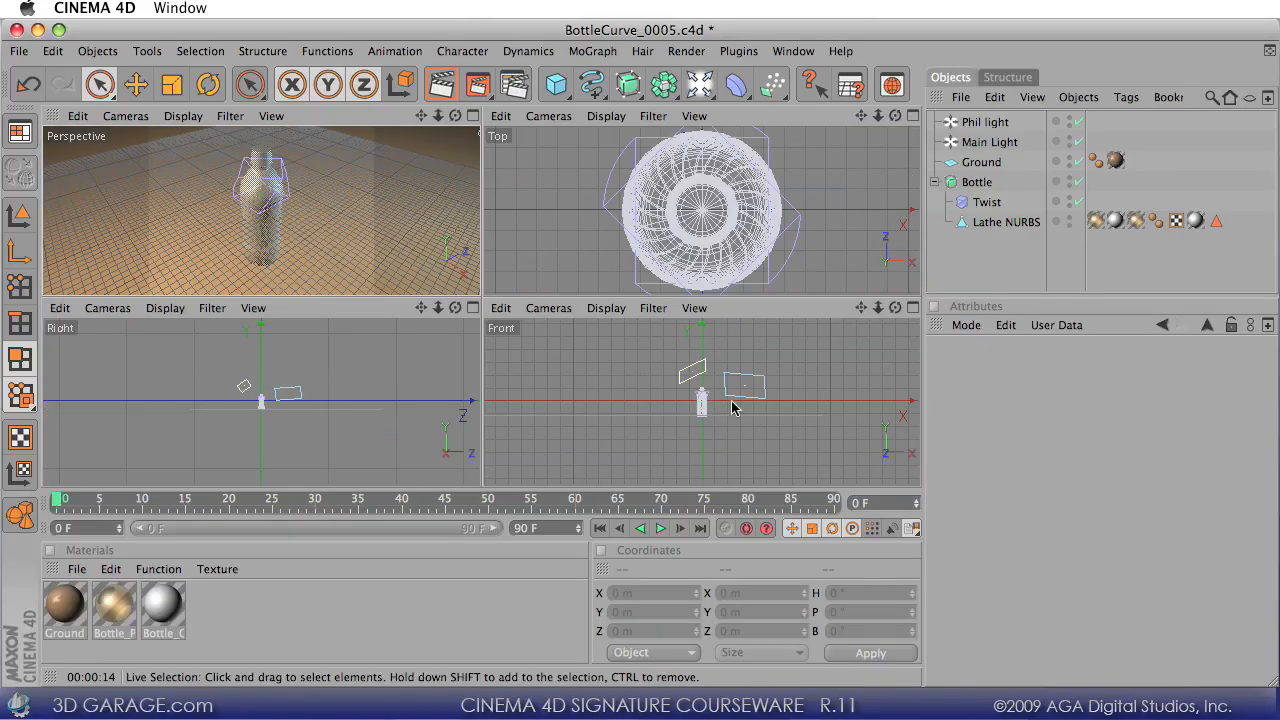
pyautogui.click(813, 428)
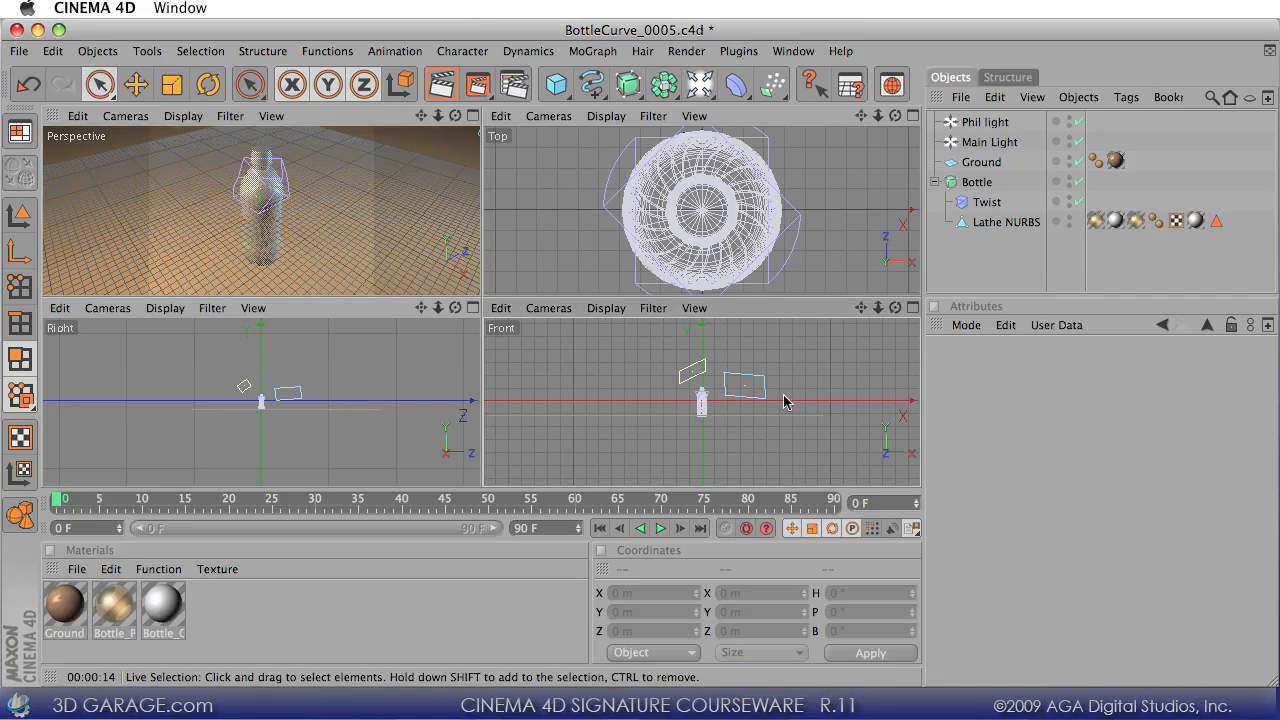
pyautogui.click(1022, 228)
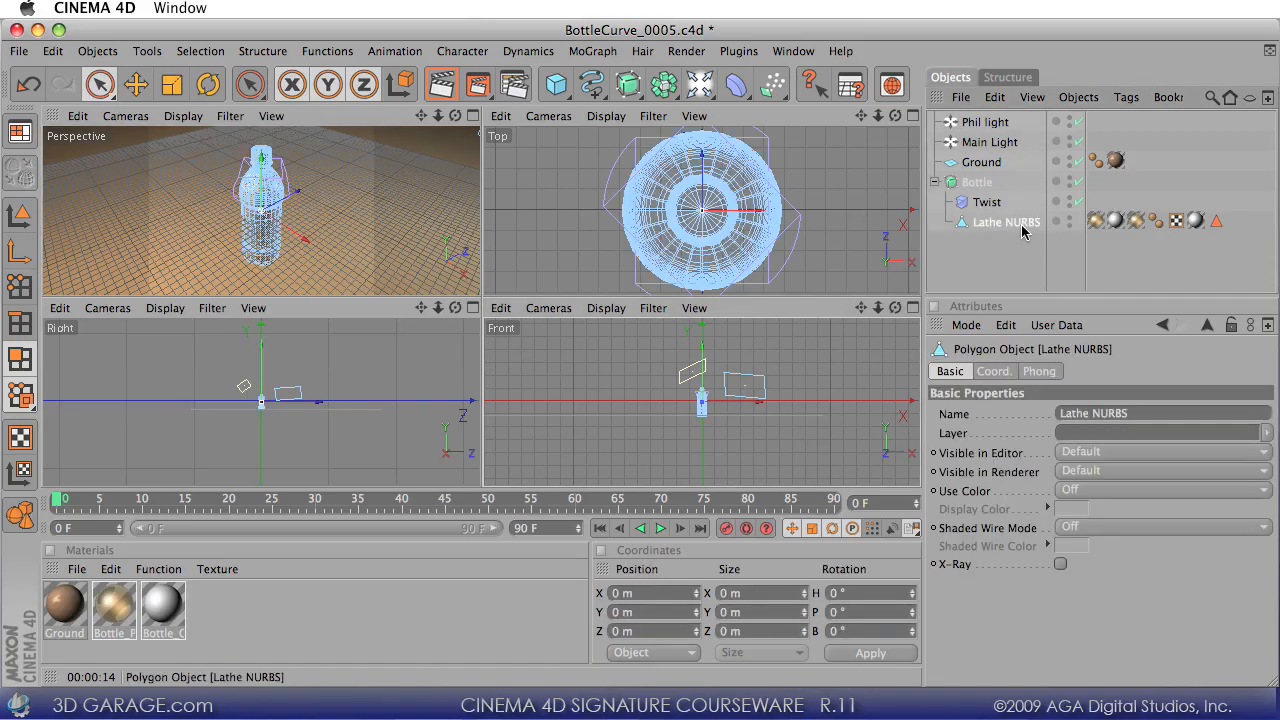
pyautogui.hotkey('alt', 'o')
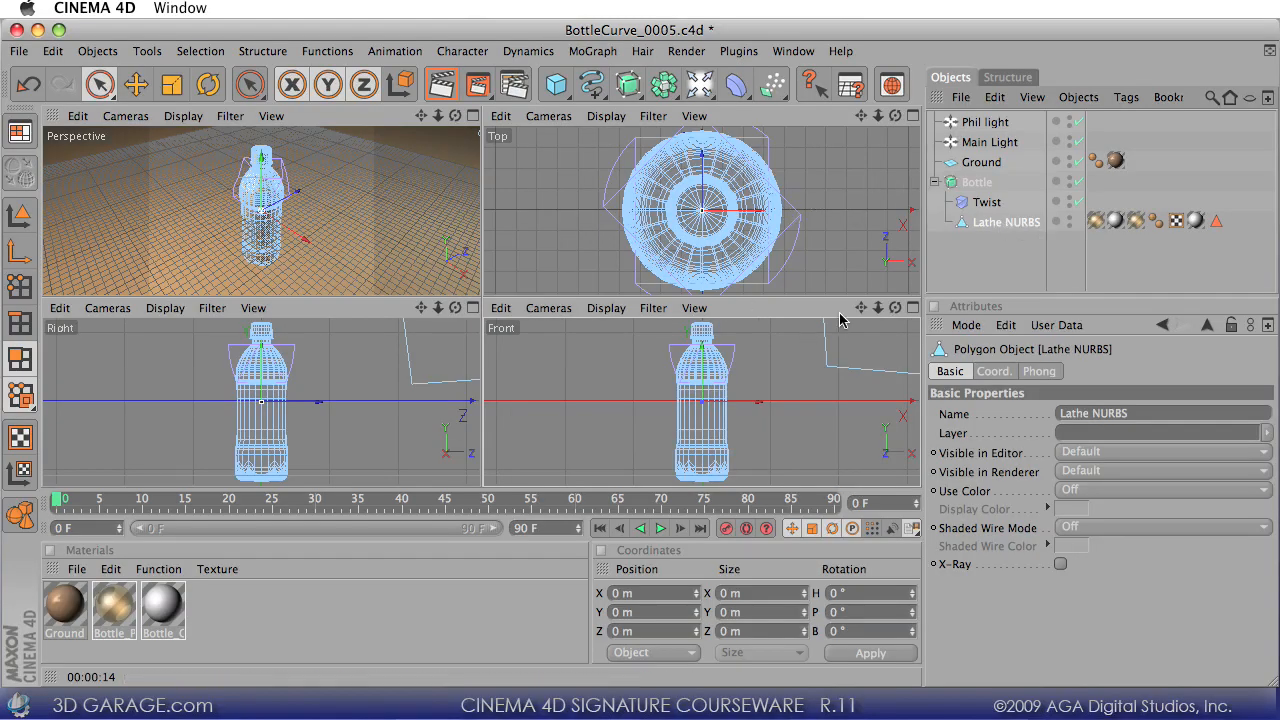
pyautogui.moveTo(877, 313); pyautogui.dragTo(928, 470)
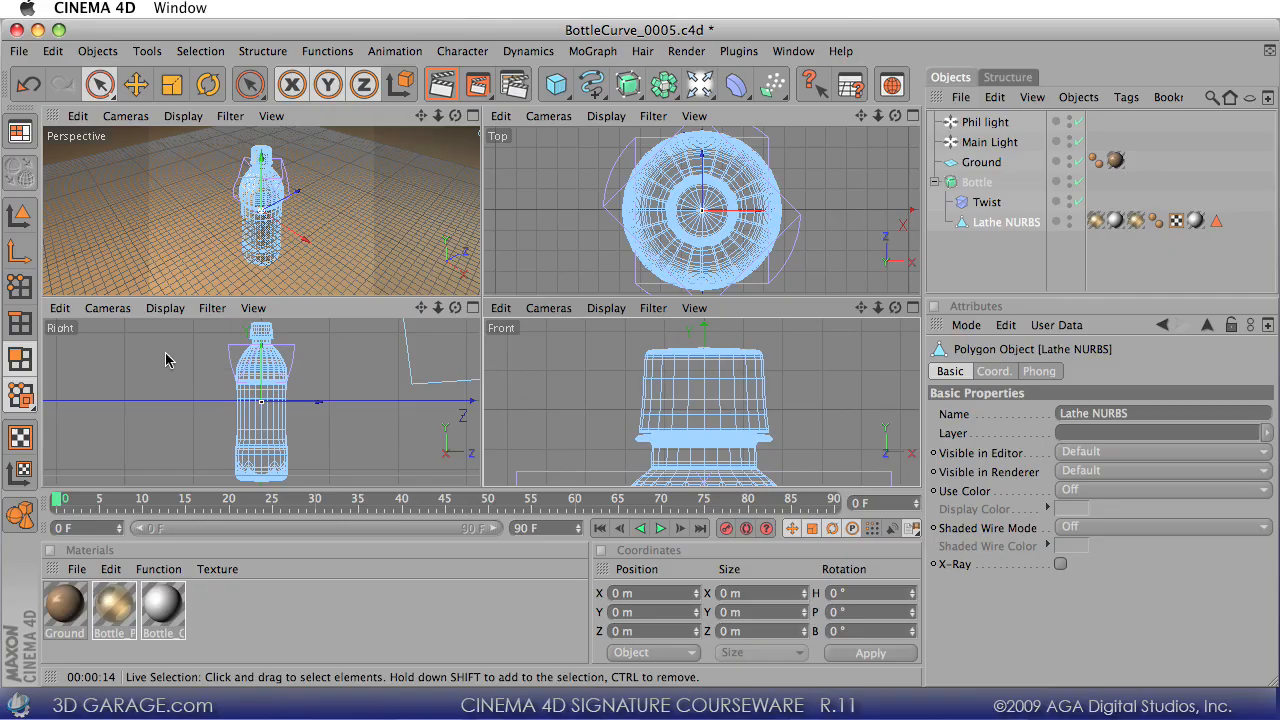
pyautogui.moveTo(101, 87); pyautogui.dragTo(161, 102)
pyautogui.click(88, 84)
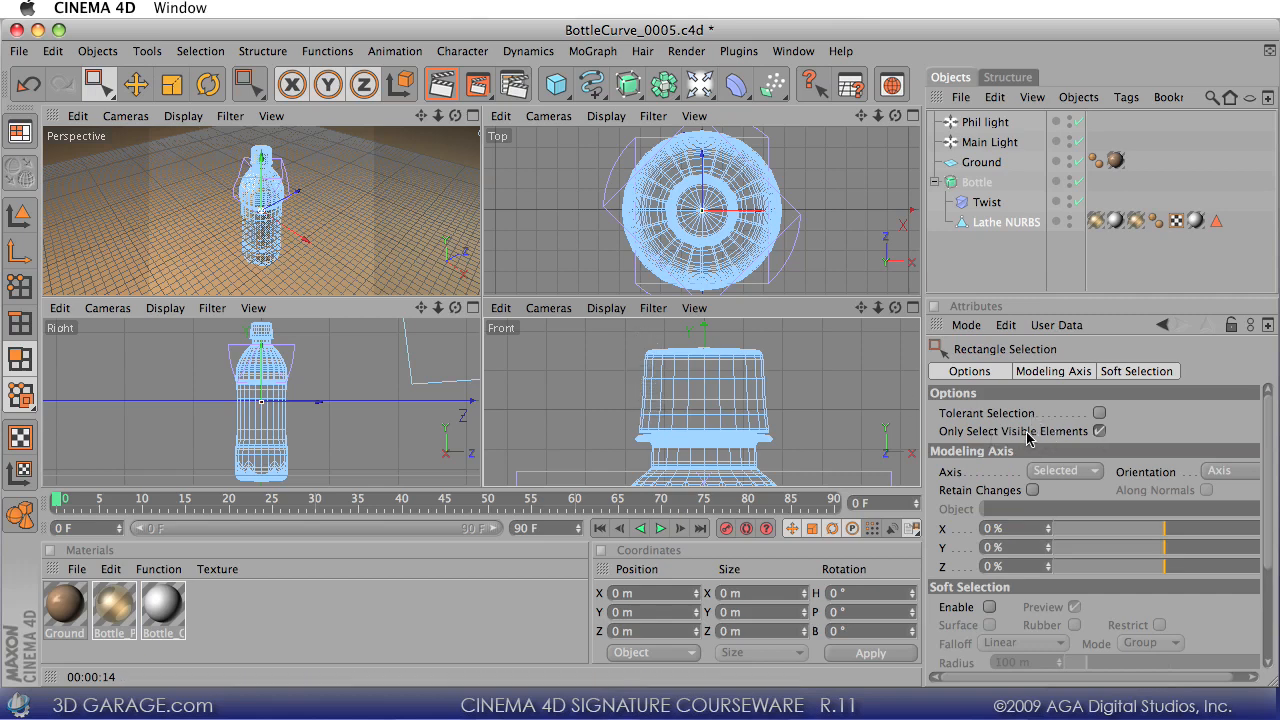
pyautogui.click(1099, 431)
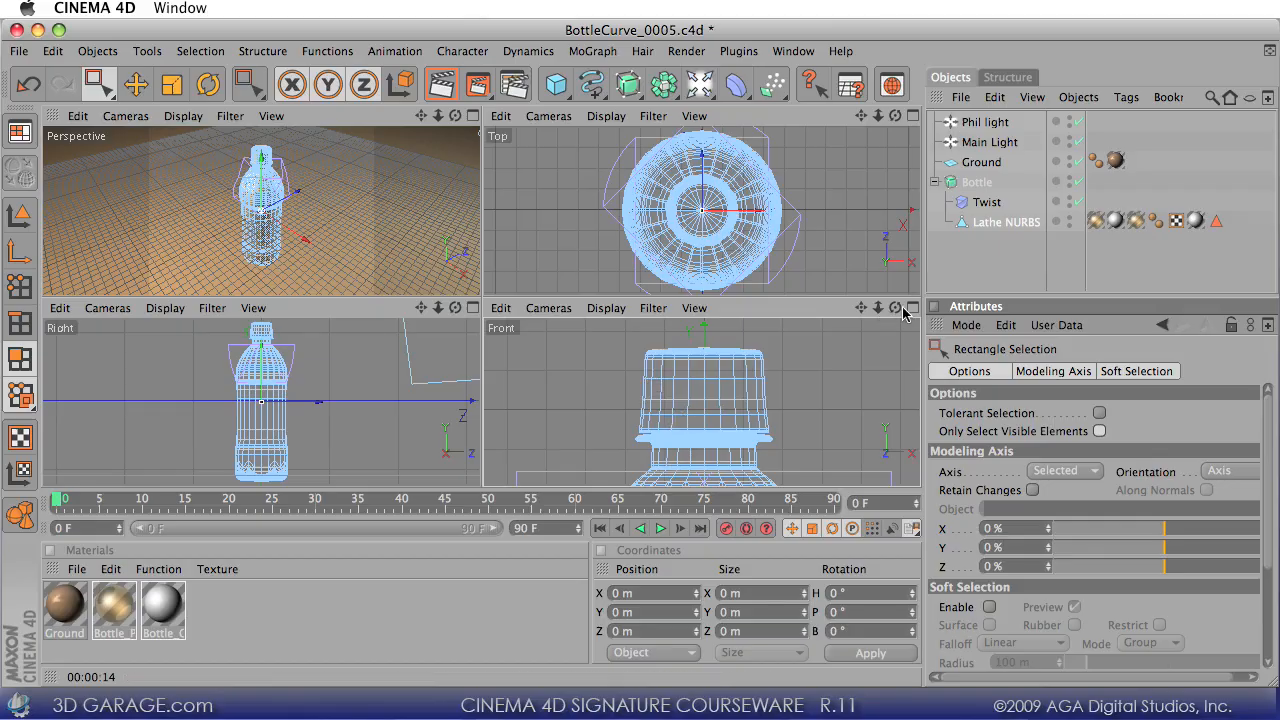
pyautogui.click(912, 308)
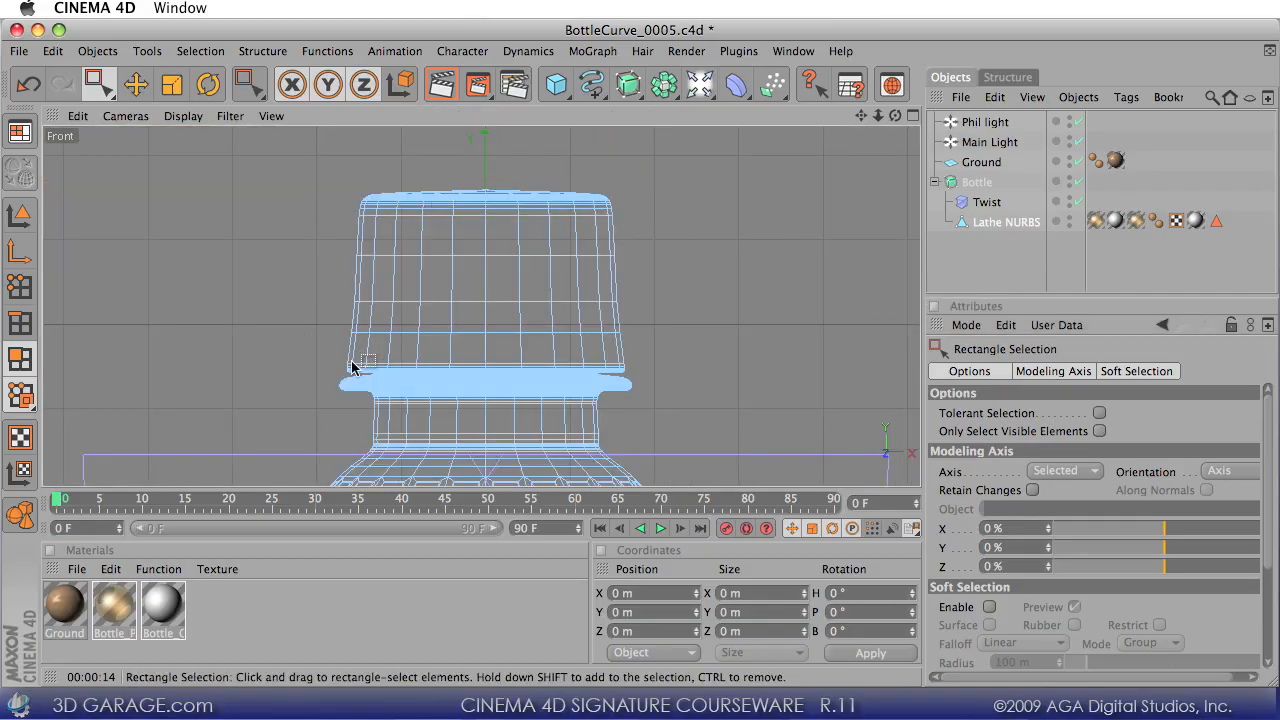
pyautogui.moveTo(338, 376); pyautogui.dragTo(680, 141)
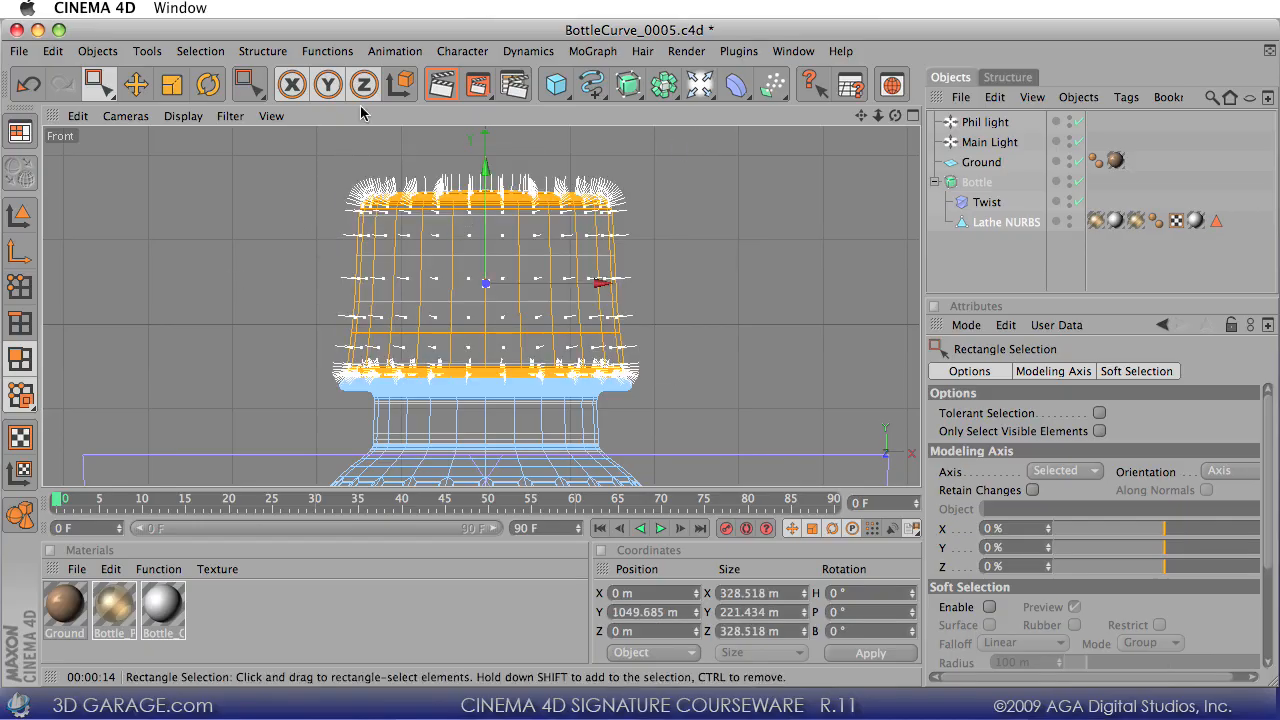
# - Store the selected cap polygons as a polygon selection tag named Cap
pyautogui.click(198, 51)
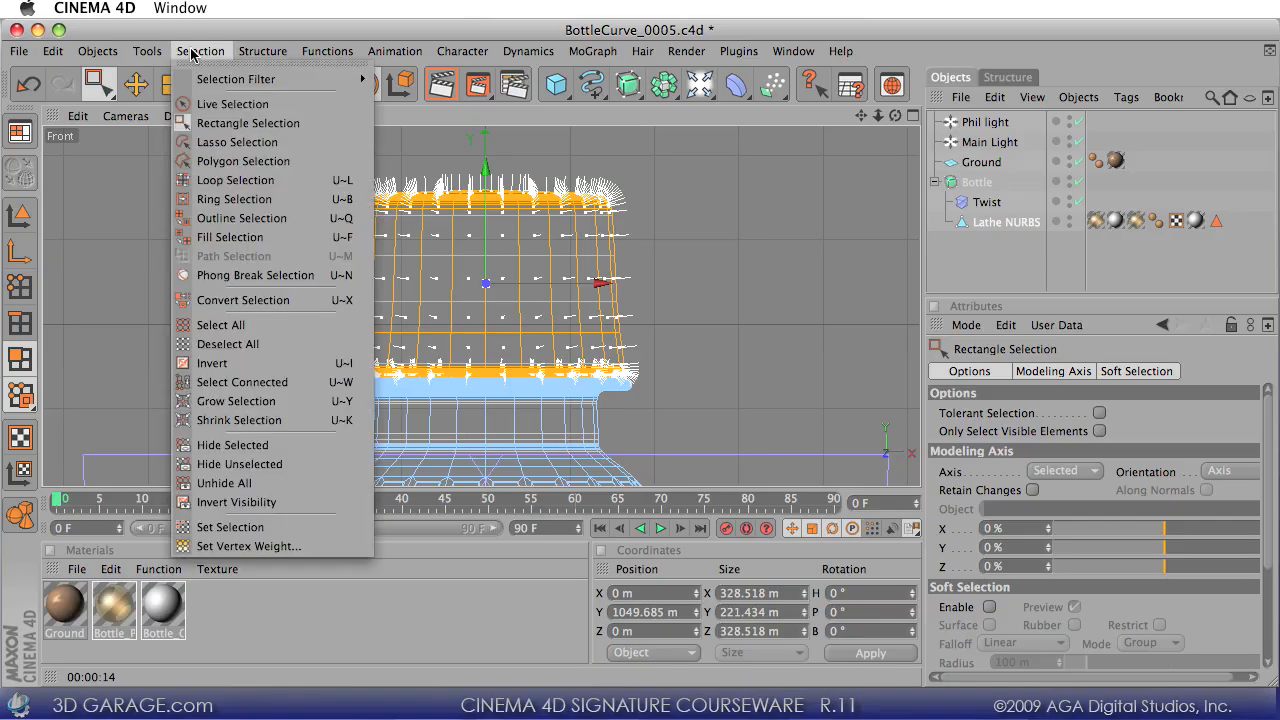
pyautogui.click(264, 531)
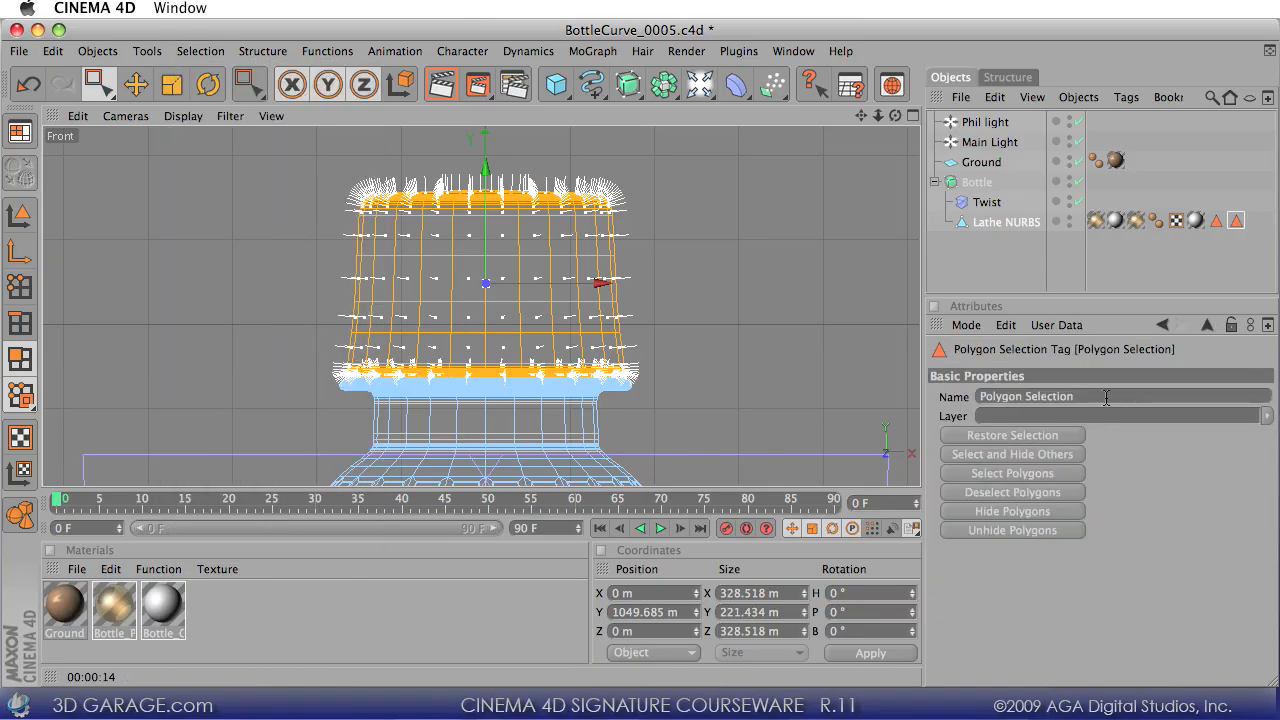
pyautogui.moveTo(1106, 397); pyautogui.dragTo(735, 369)
pyautogui.write('Cap')
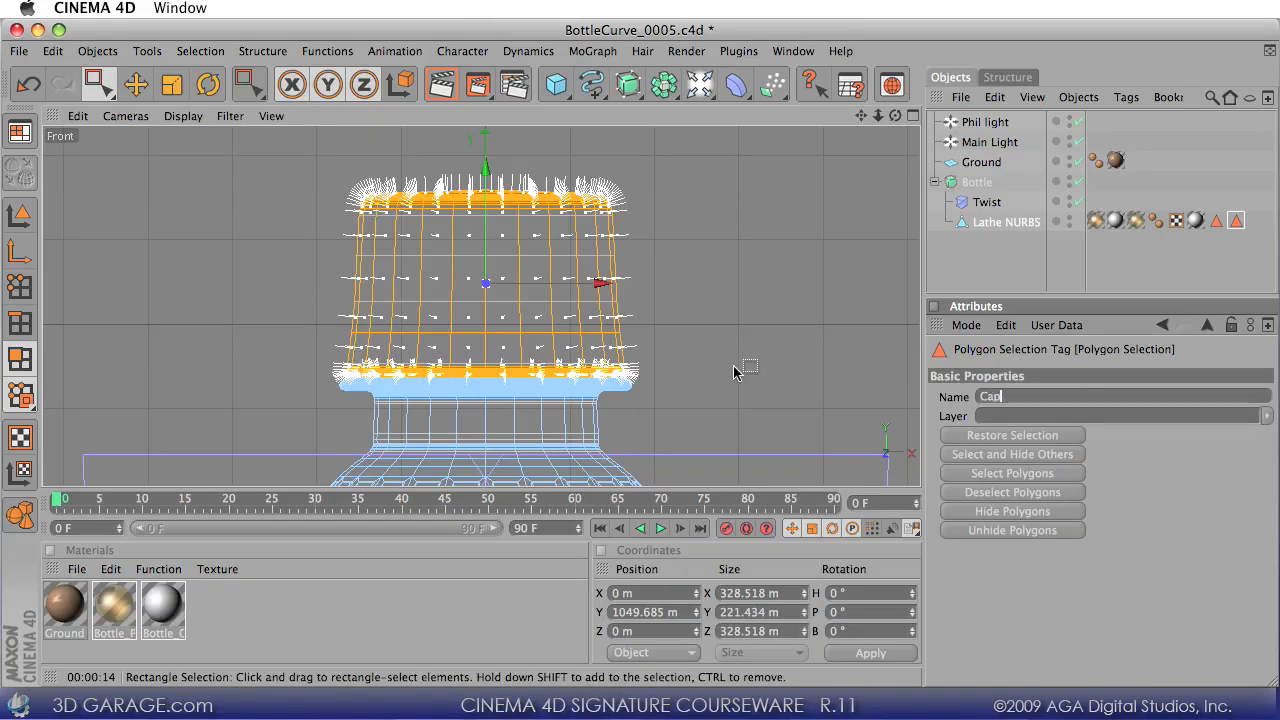
pyautogui.press('Return')
# - Switch back to Live Selection and return to the full-size Perspective view in polygon mode
pyautogui.click(103, 90)
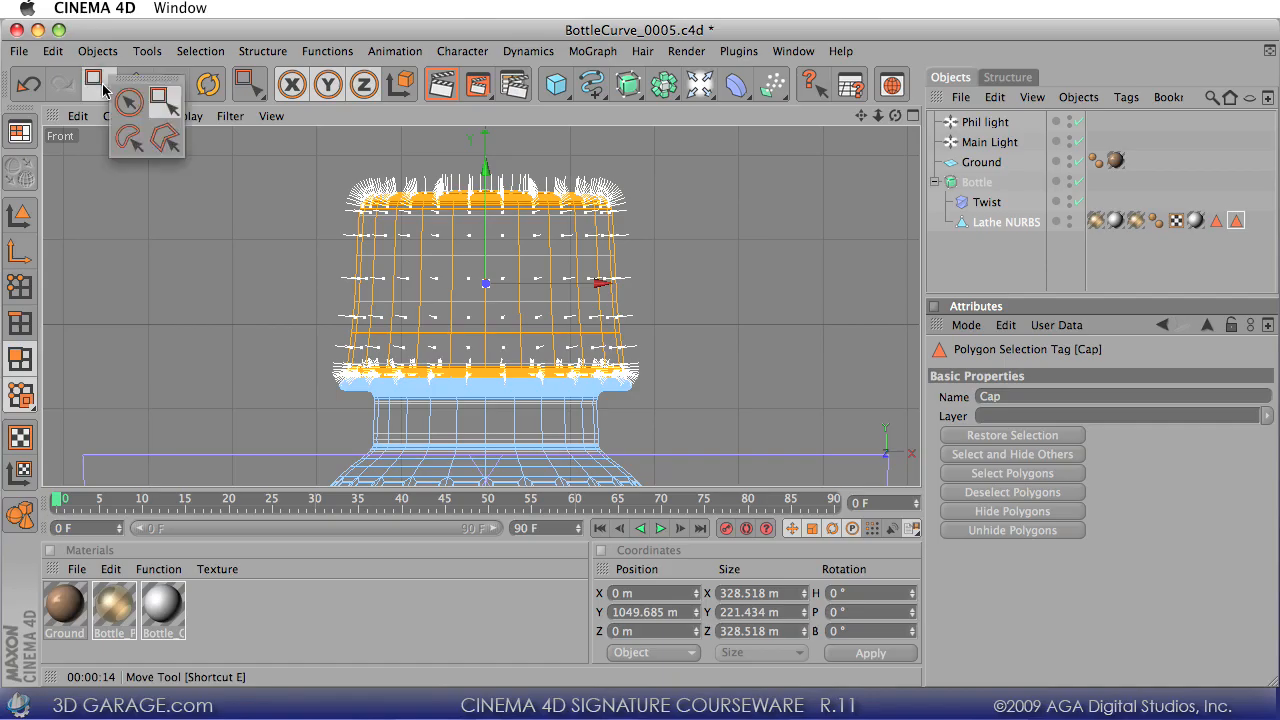
pyautogui.click(128, 101)
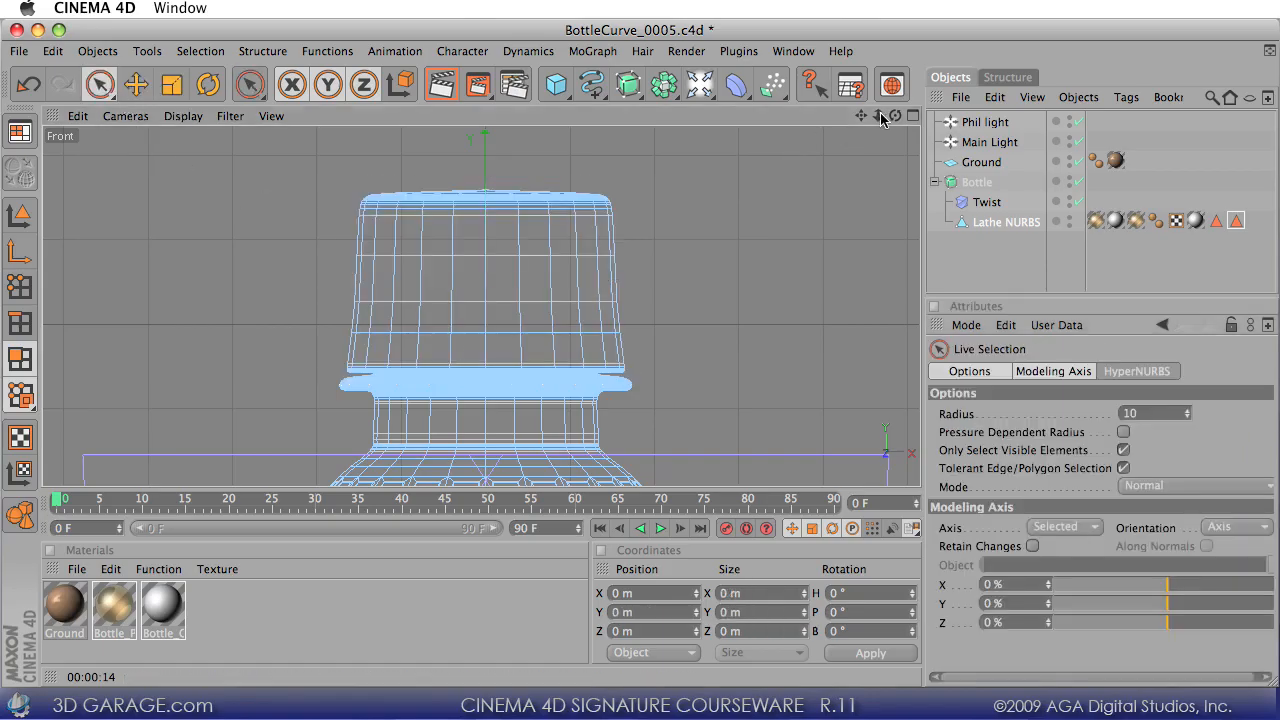
pyautogui.moveTo(879, 116); pyautogui.dragTo(930, 128)
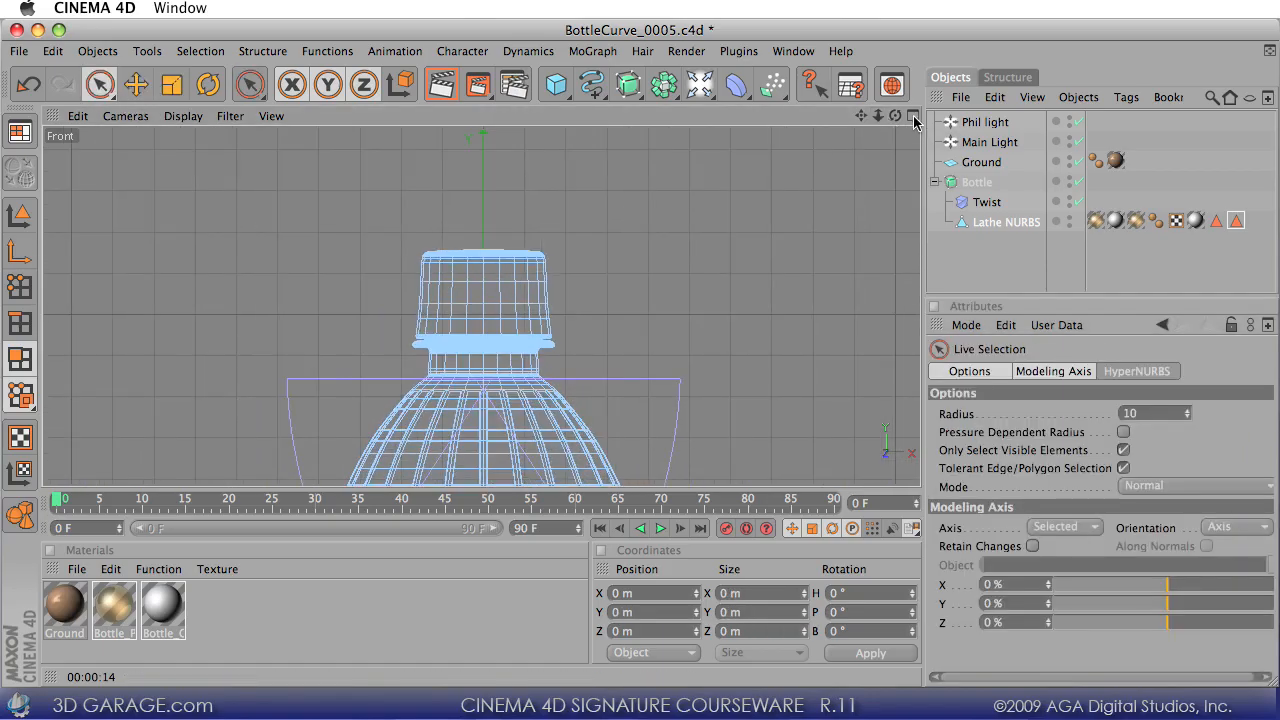
pyautogui.click(913, 117)
pyautogui.click(468, 118)
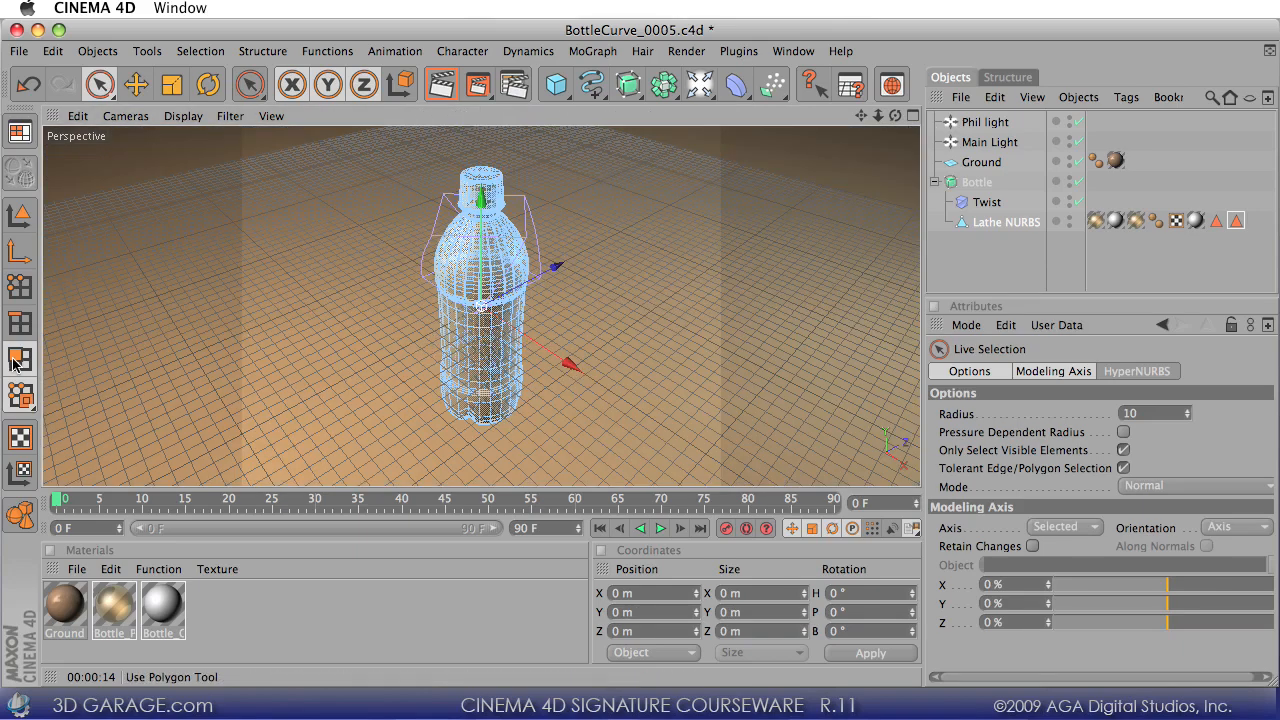
pyautogui.click(17, 360)
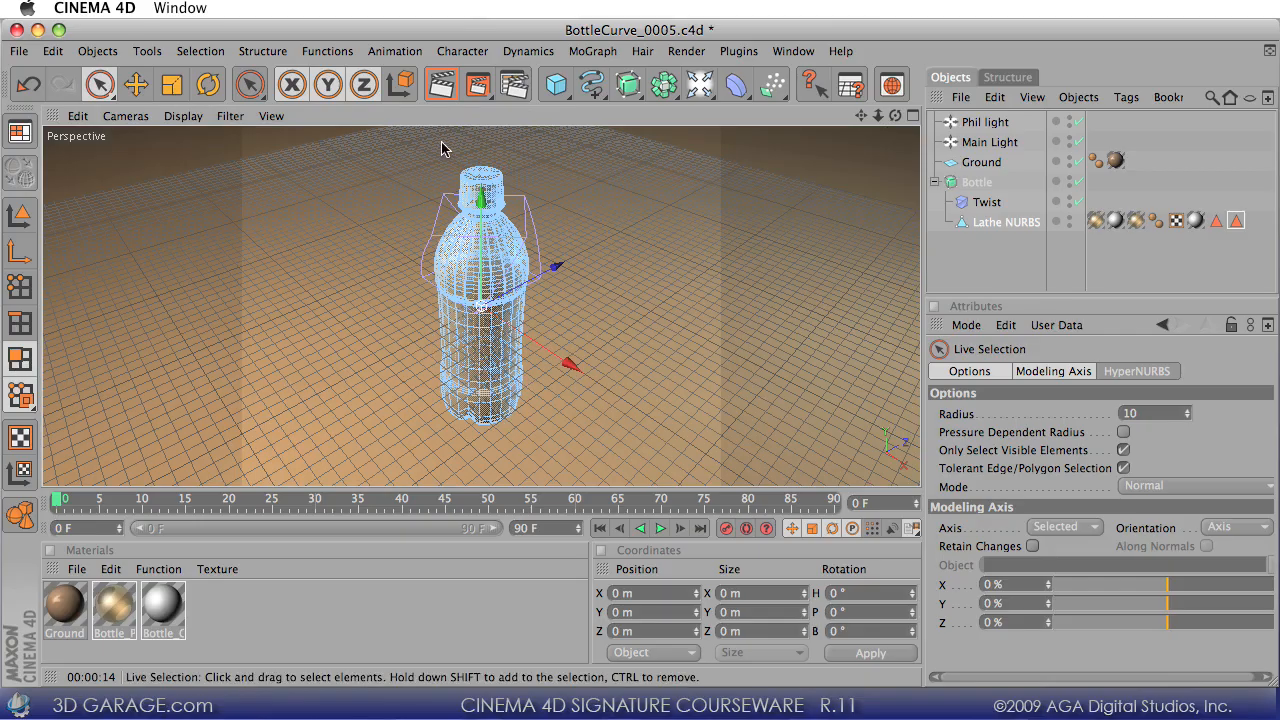
# - Loop-select the adjoining polygon bands around the bottle's straight middle section, where the label goes
pyautogui.press('u')
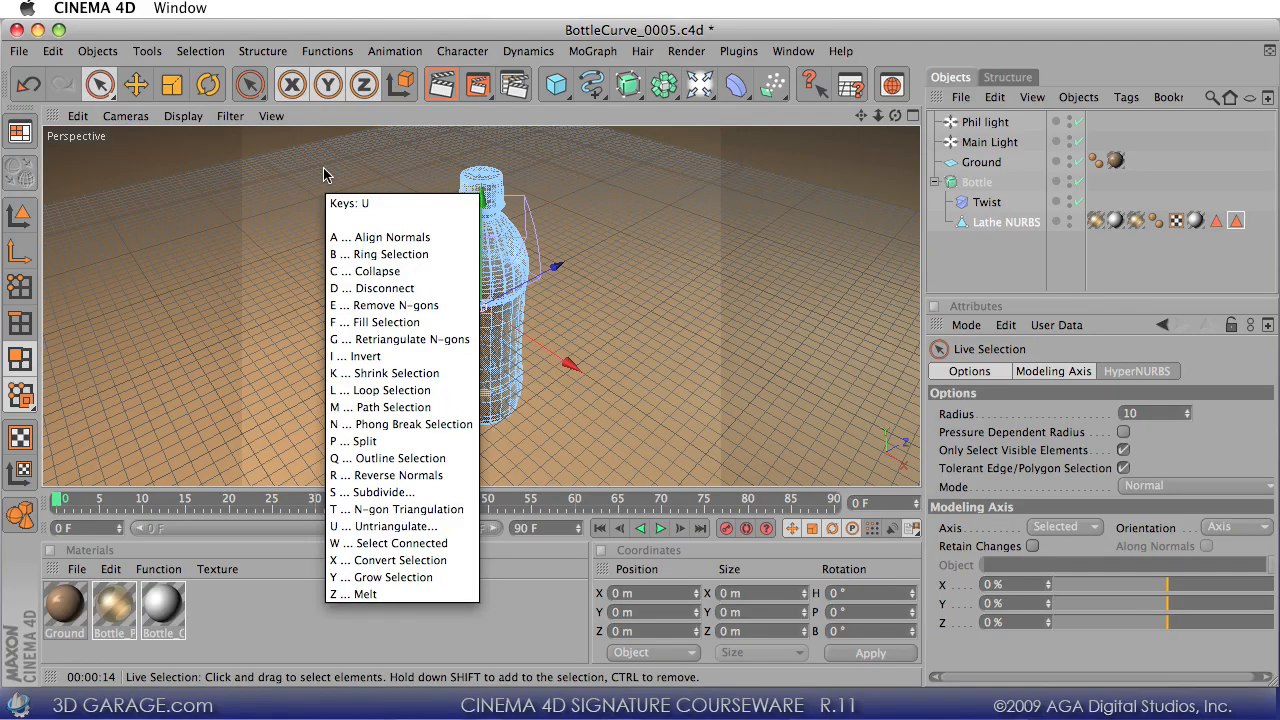
pyautogui.press('l')
pyautogui.click(465, 350)
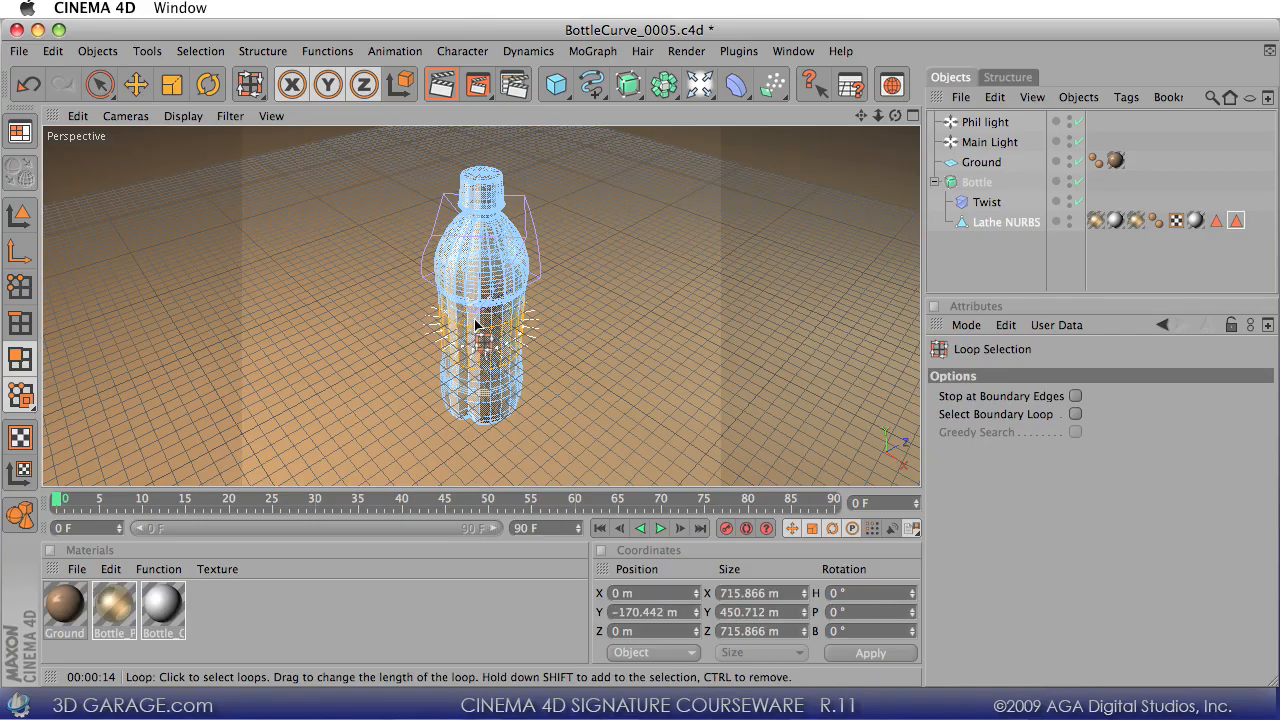
pyautogui.keyDown('shift'); pyautogui.click(480, 322); pyautogui.keyUp('shift')
pyautogui.keyDown('shift'); pyautogui.click(480, 311); pyautogui.keyUp('shift')
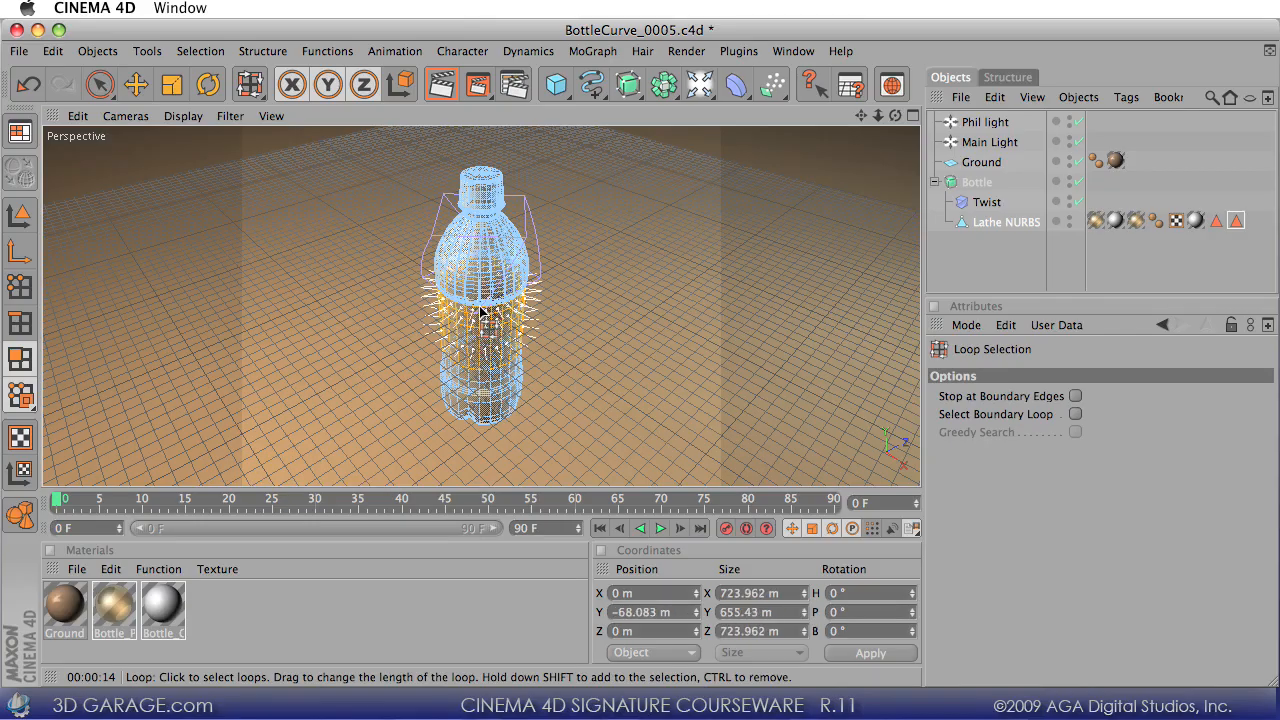
pyautogui.keyDown('shift'); pyautogui.click(477, 380); pyautogui.keyUp('shift')
pyautogui.keyDown('shift'); pyautogui.click(480, 388); pyautogui.keyUp('shift')
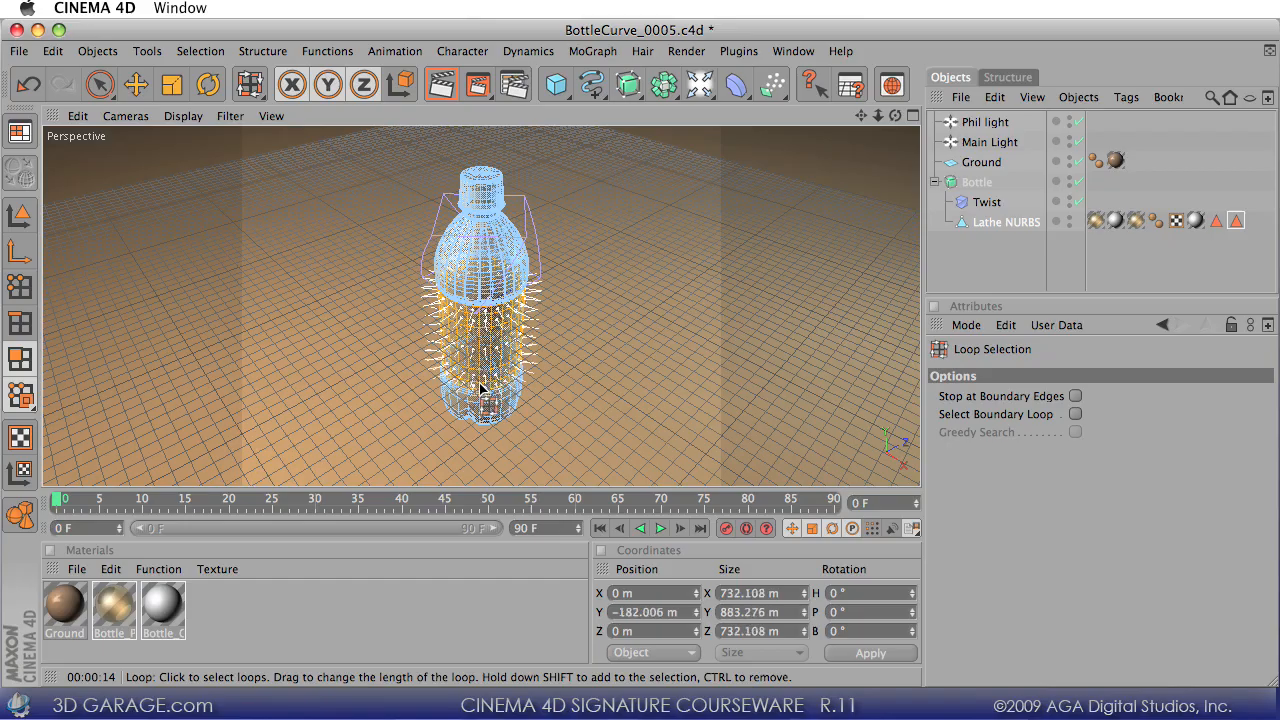
pyautogui.moveTo(877, 117); pyautogui.dragTo(950, 640)
pyautogui.moveTo(895, 116); pyautogui.dragTo(920, 491)
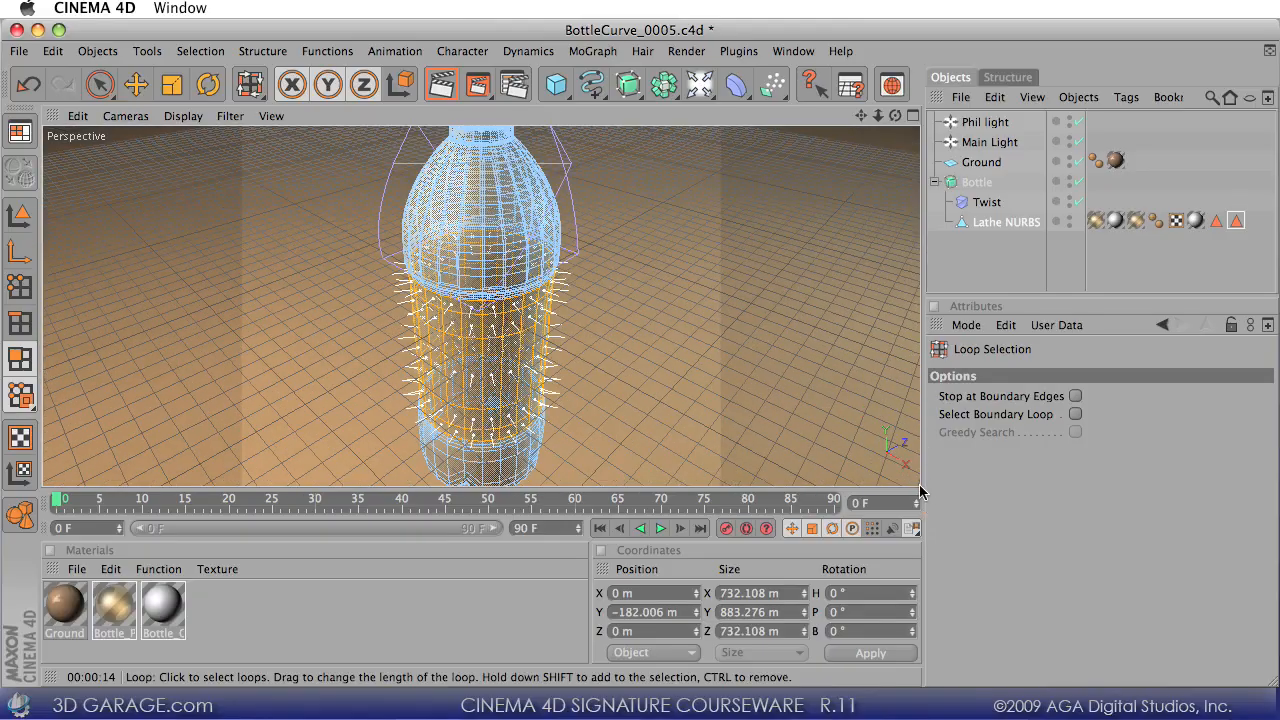
# - Store the Lathe NURBS object's selected middle-section polygons as a polygon selection tag named Label
pyautogui.click(200, 51)
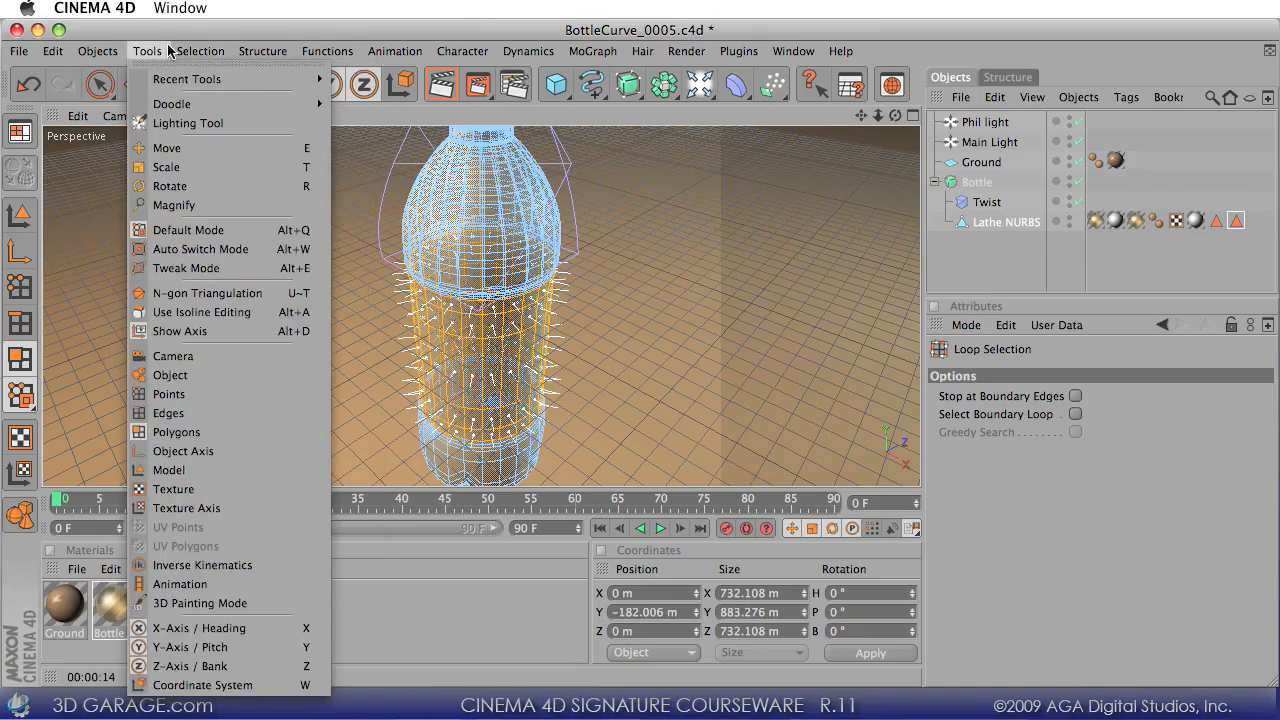
pyautogui.click(200, 51)
pyautogui.click(1178, 271)
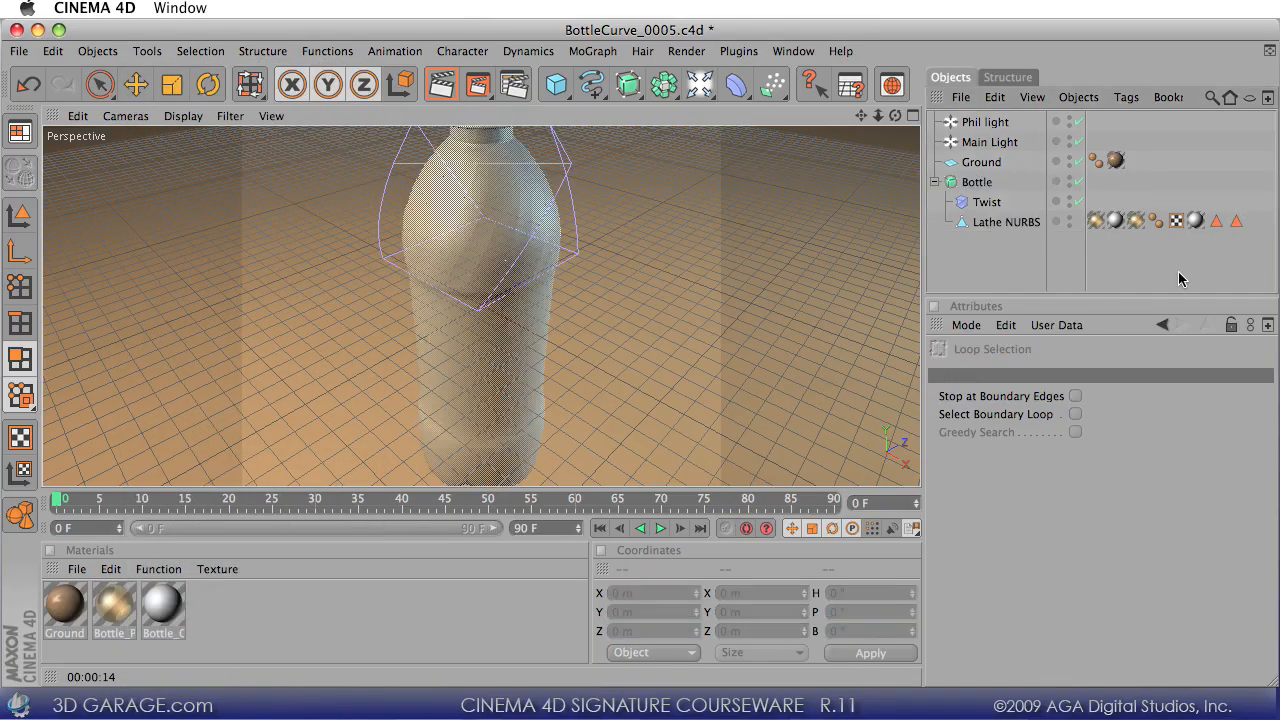
pyautogui.click(996, 224)
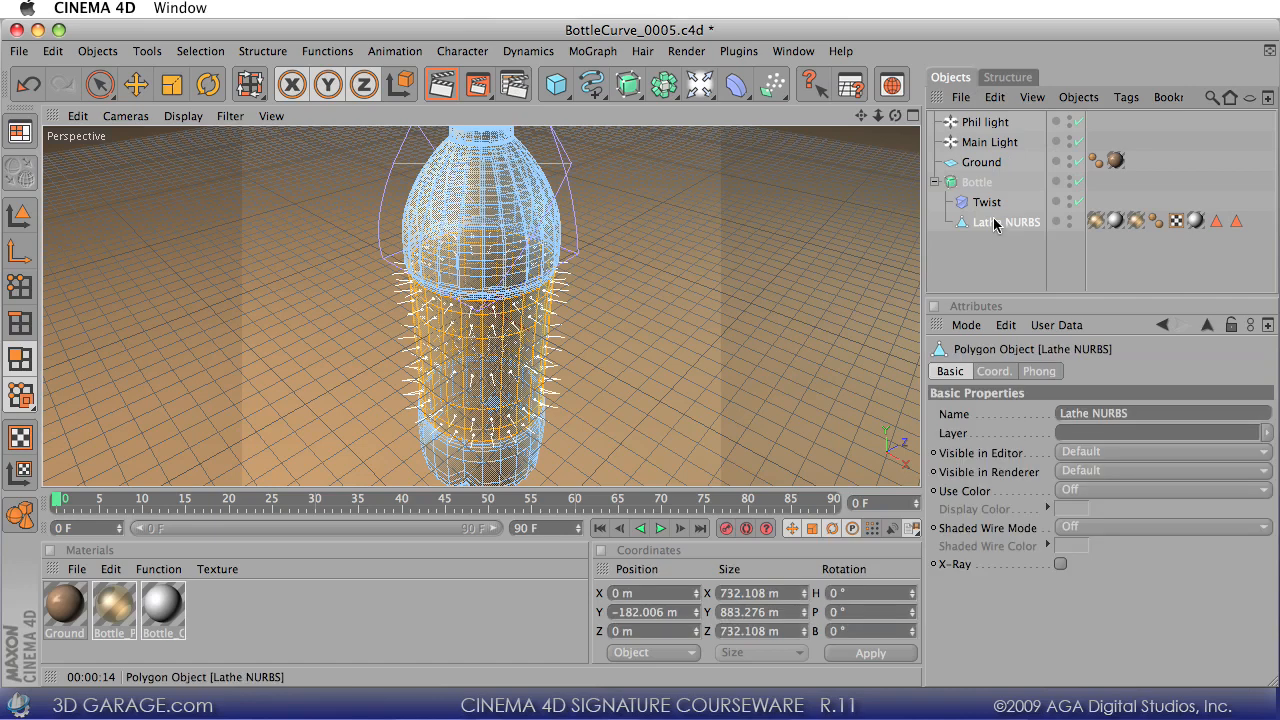
pyautogui.click(200, 51)
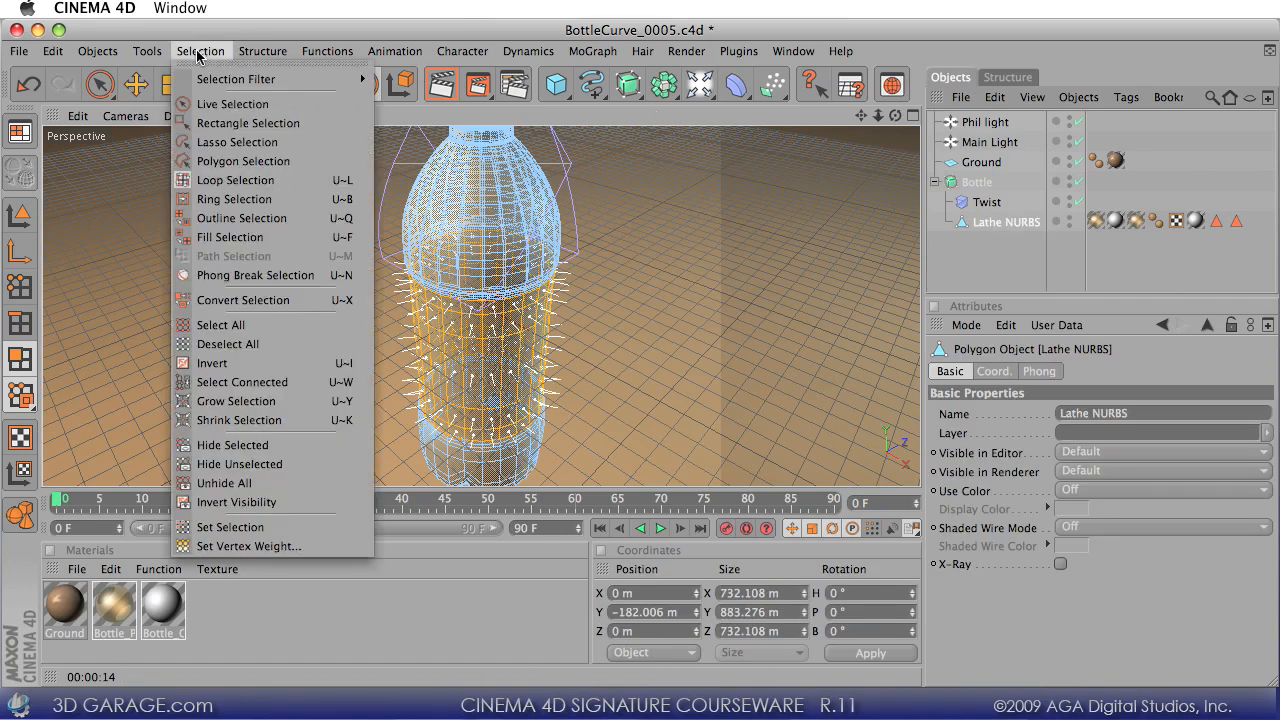
pyautogui.click(247, 530)
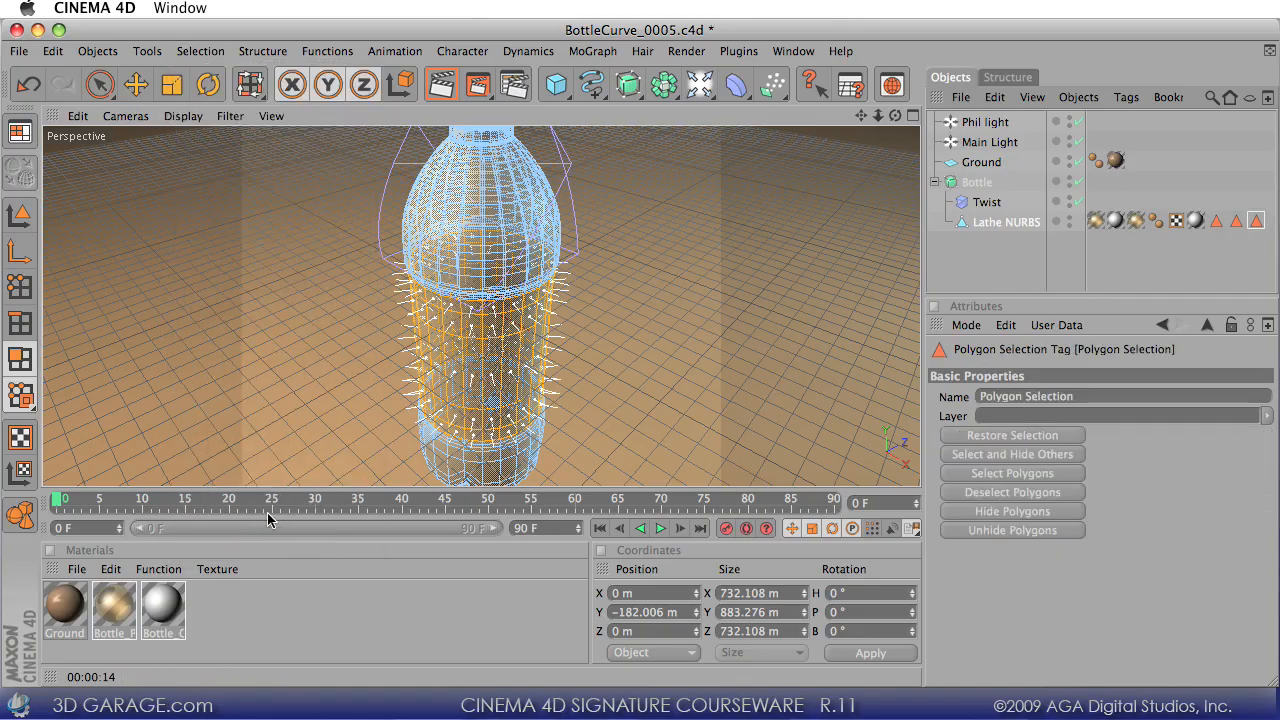
pyautogui.click(1088, 402)
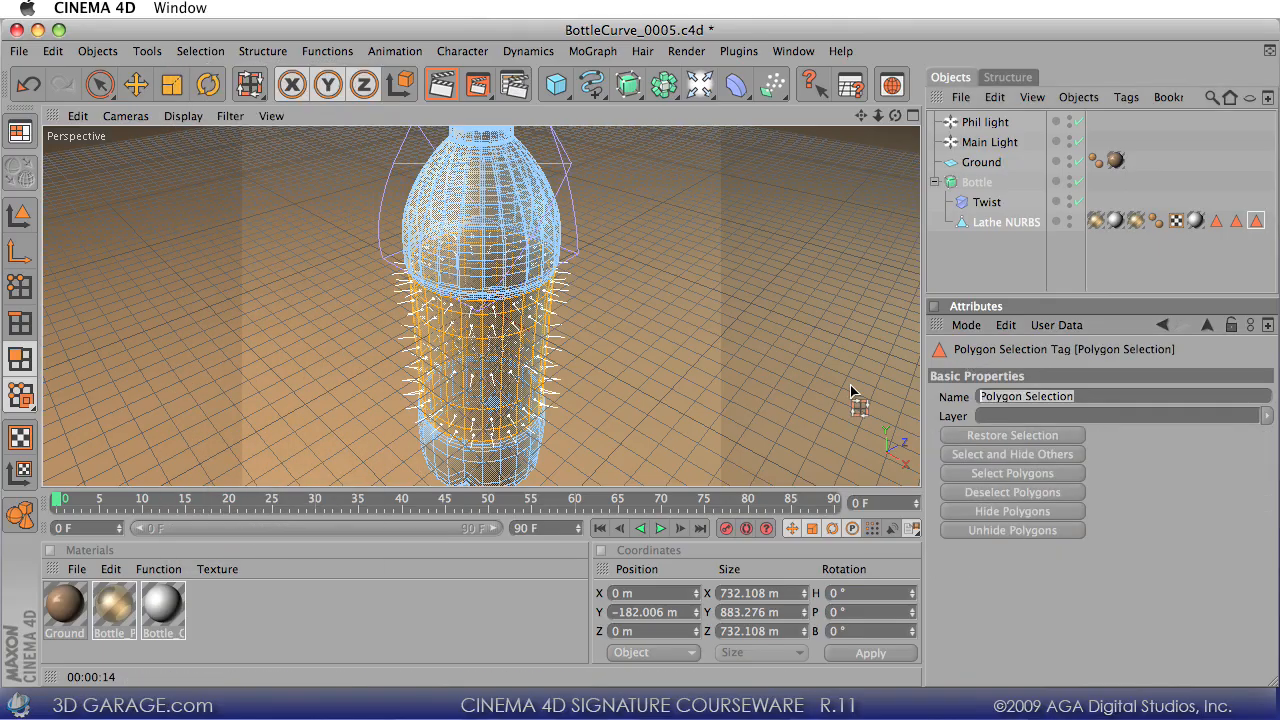
pyautogui.write('Label')
pyautogui.press('Return')
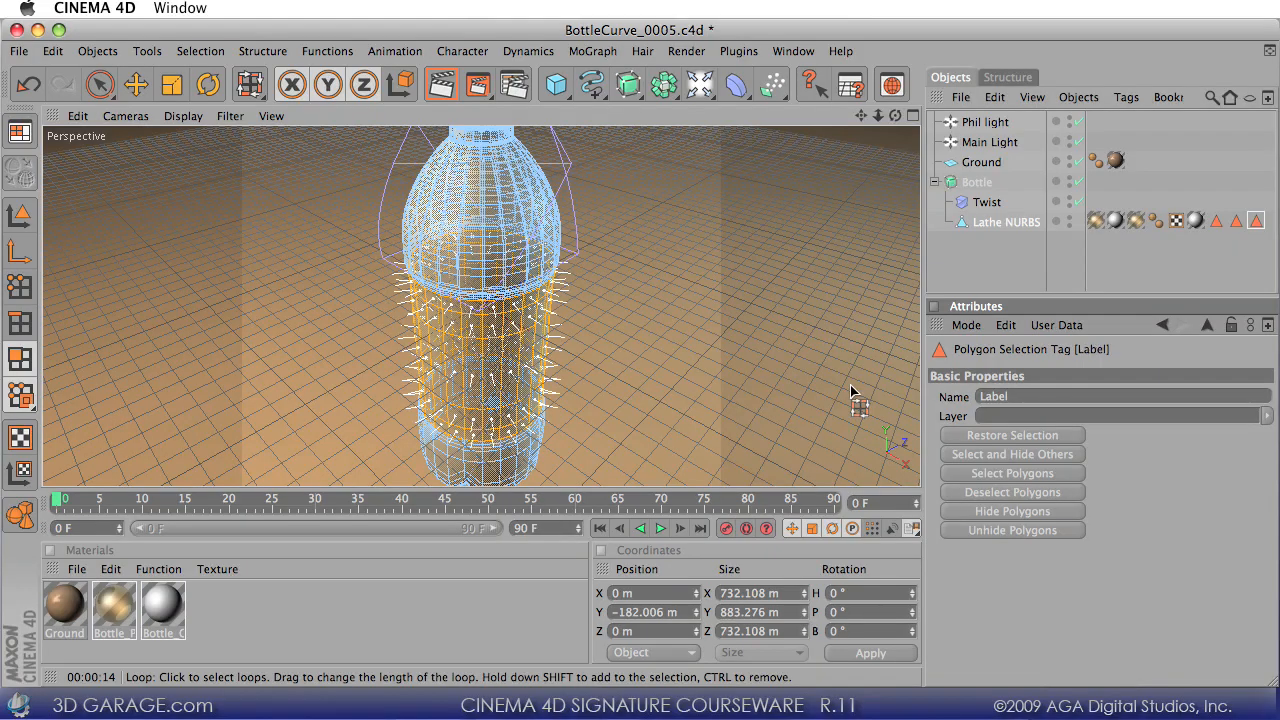
# - Review the Bottle Top Polys, Cap and Label selection tags, and clear the current polygon selection using Live Selection
pyautogui.click(1216, 220)
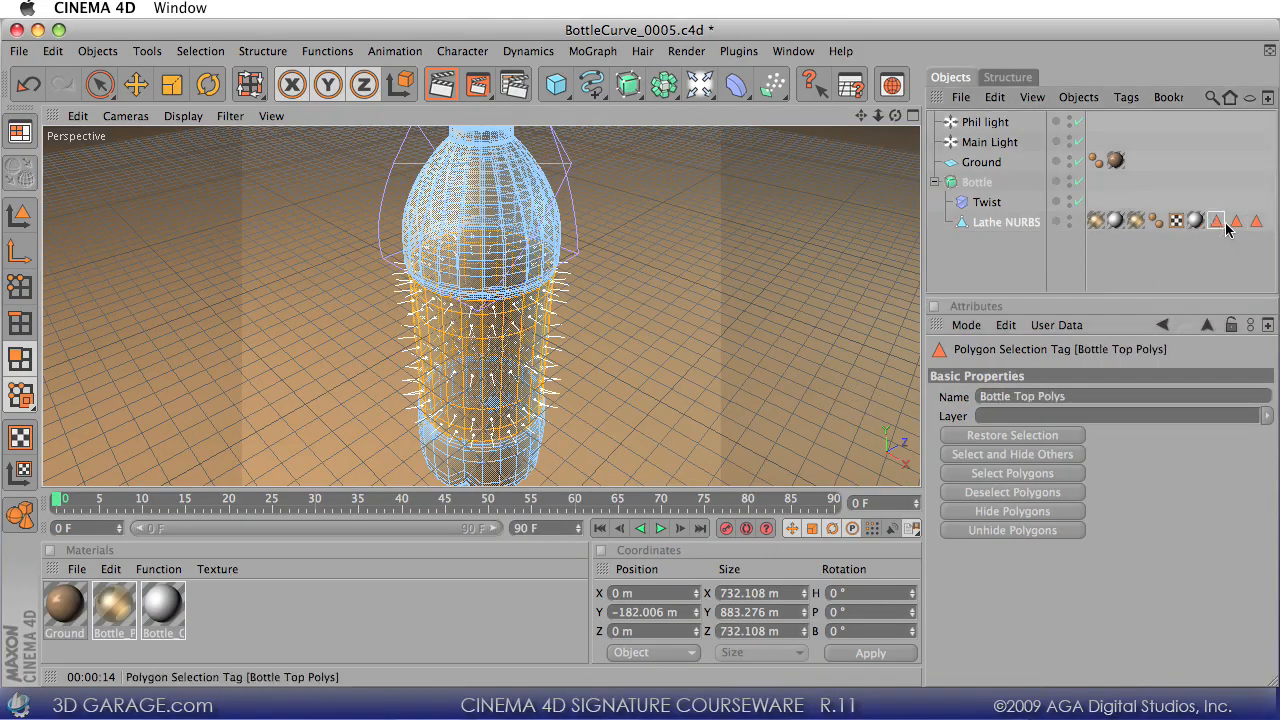
pyautogui.click(1236, 220)
pyautogui.click(1256, 220)
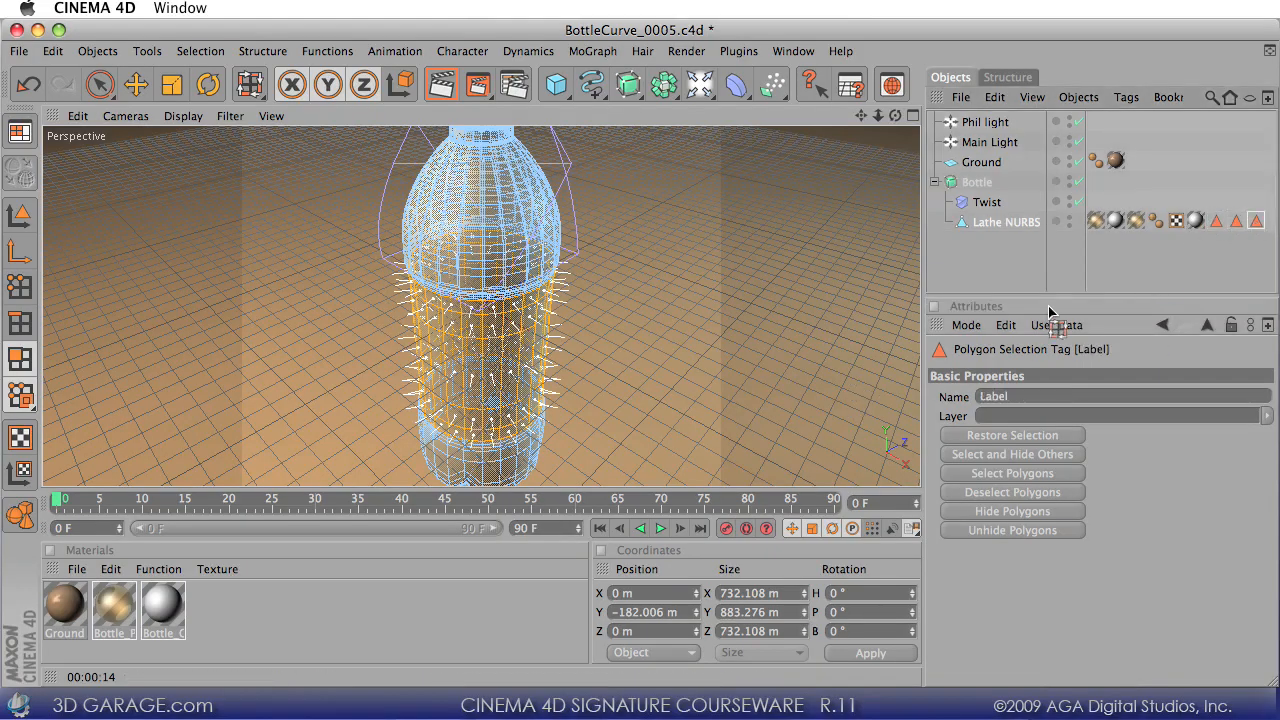
pyautogui.moveTo(100, 84); pyautogui.dragTo(132, 112)
pyautogui.click(300, 206)
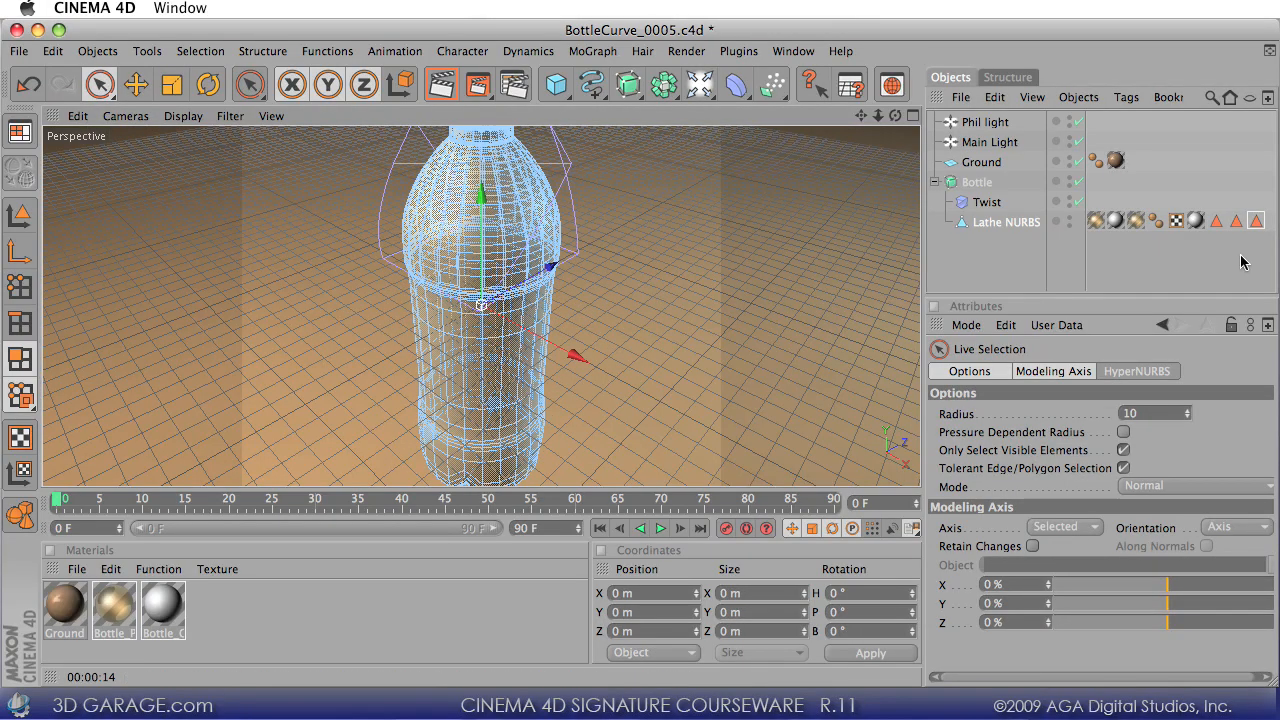
# - Test the Label selection tag by selecting its polygons and hiding all others, and undo the change
pyautogui.click(1217, 222)
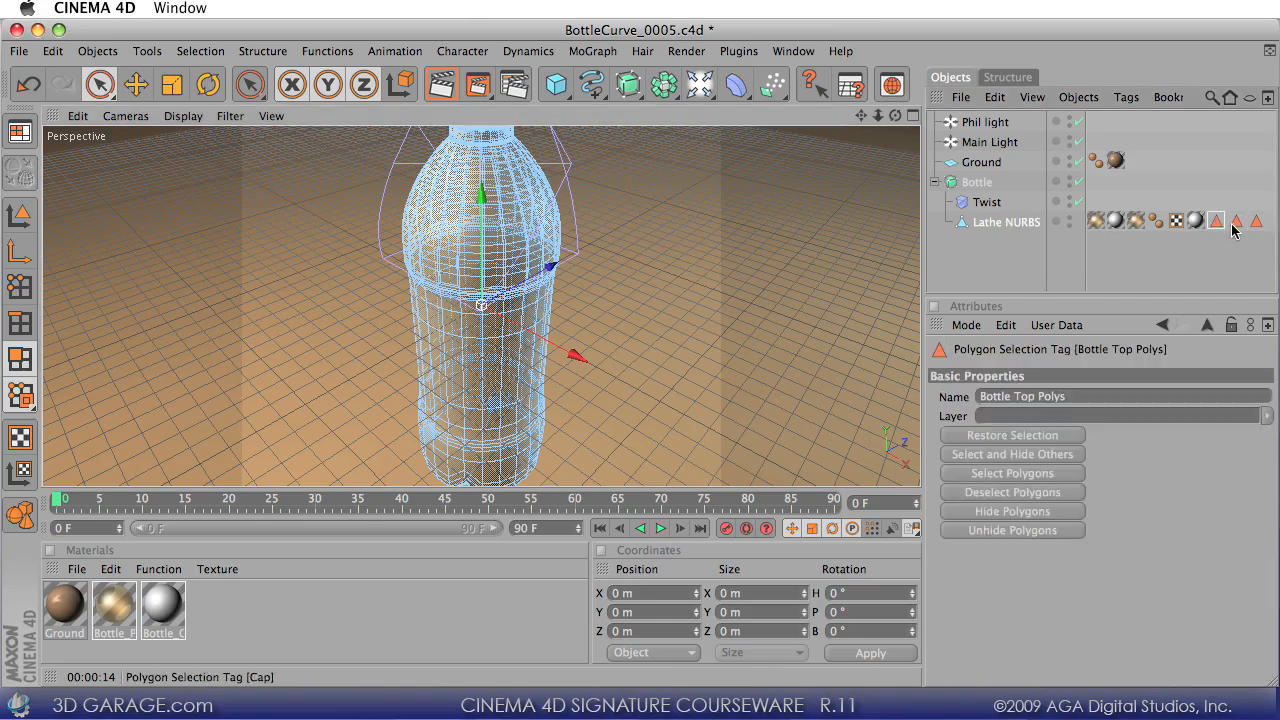
pyautogui.click(1256, 221)
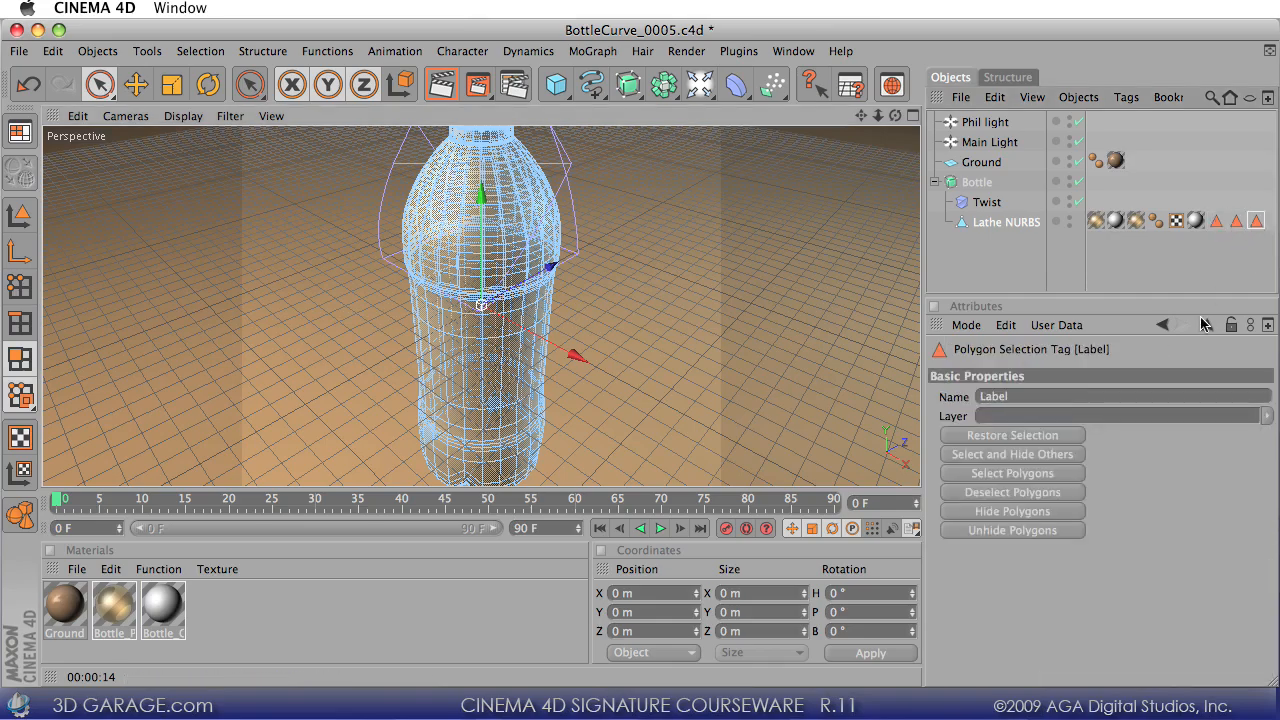
pyautogui.click(1056, 453)
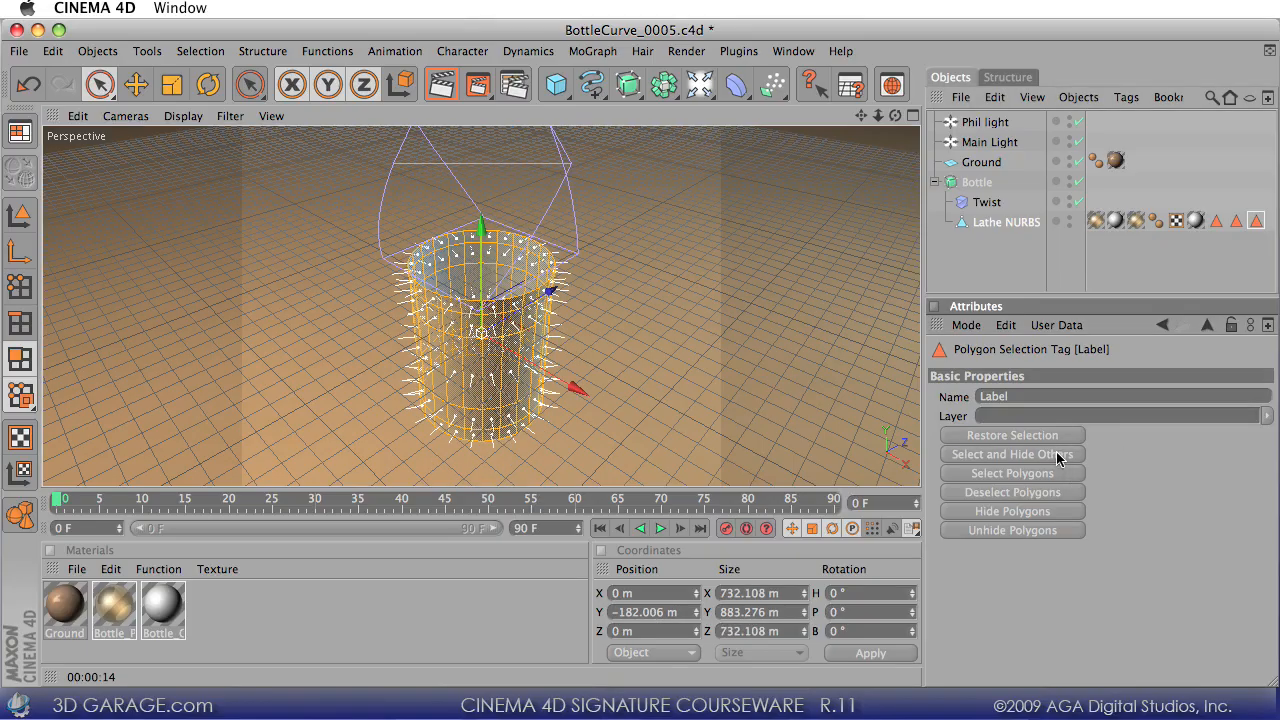
pyautogui.press('super+z')
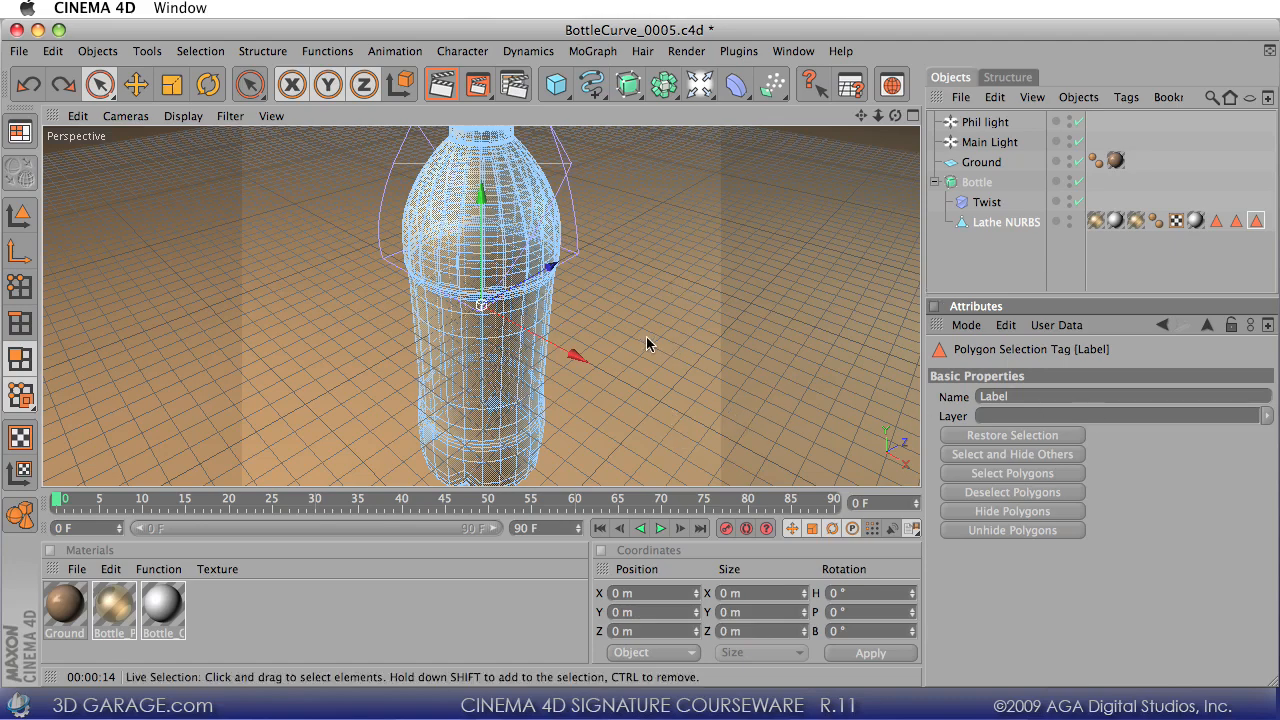
# - Deselect all objects and create a new material named Label
pyautogui.click(1218, 254)
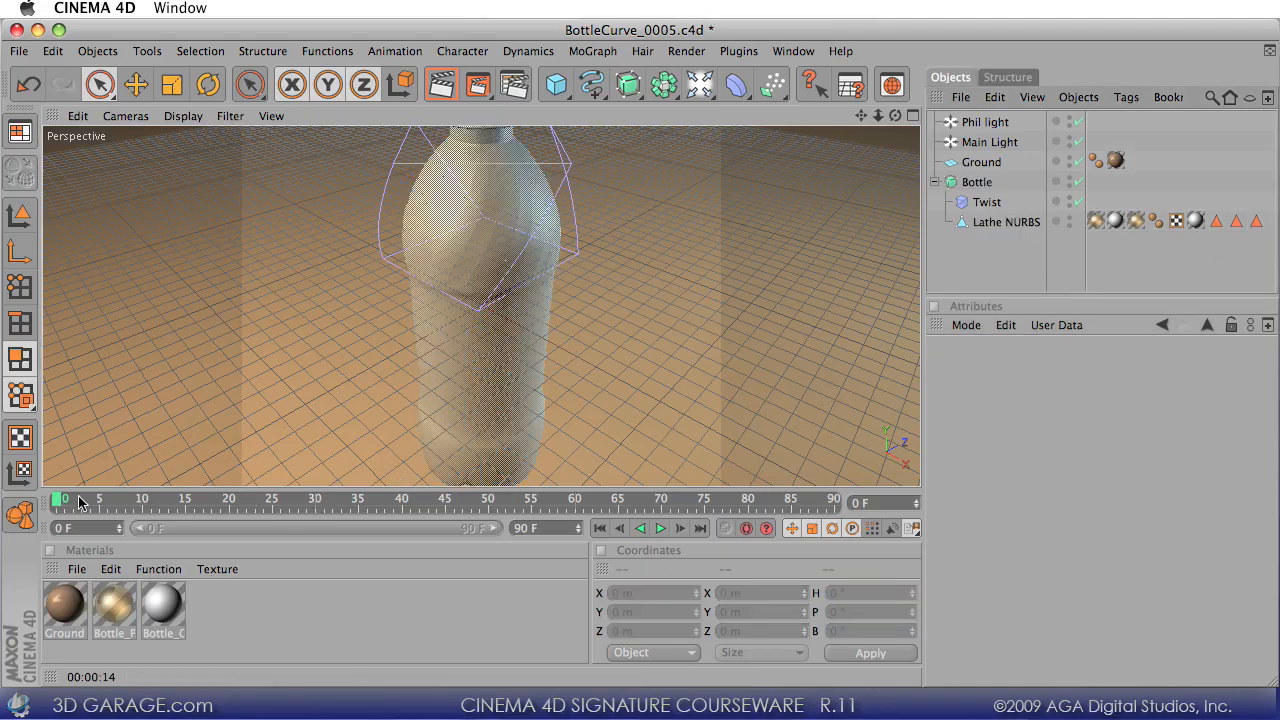
pyautogui.click(74, 569)
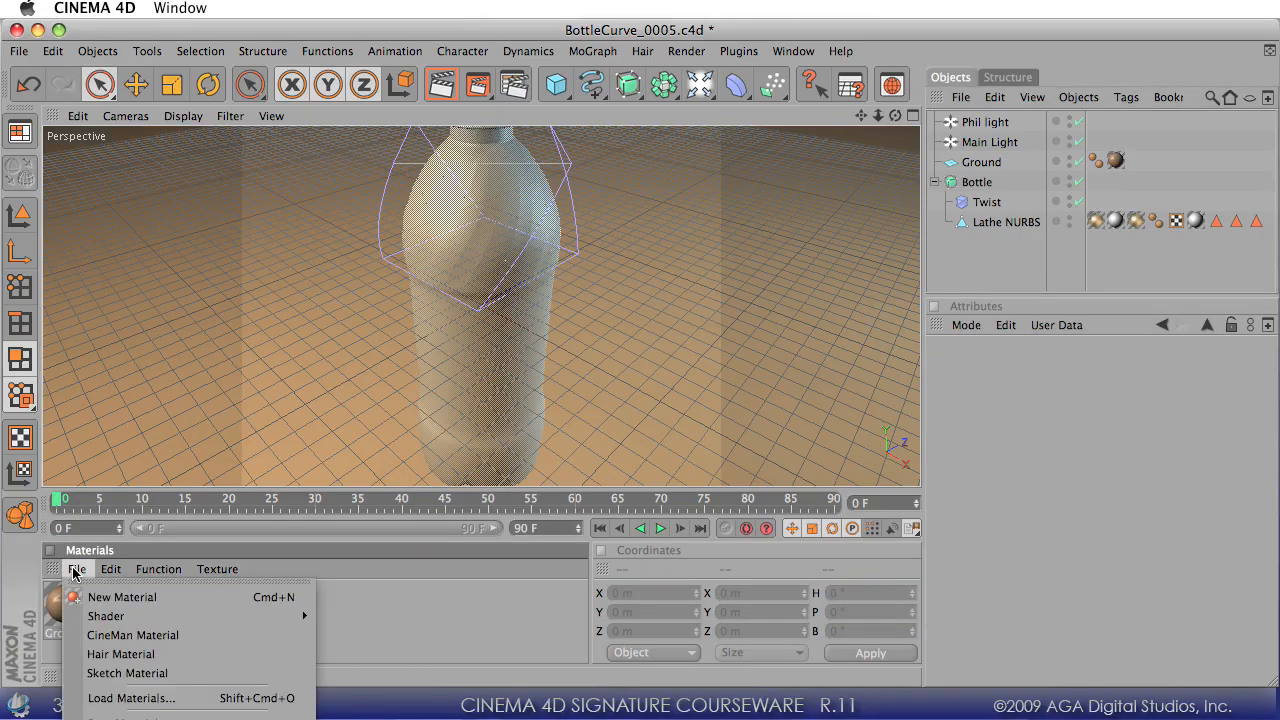
pyautogui.click(112, 598)
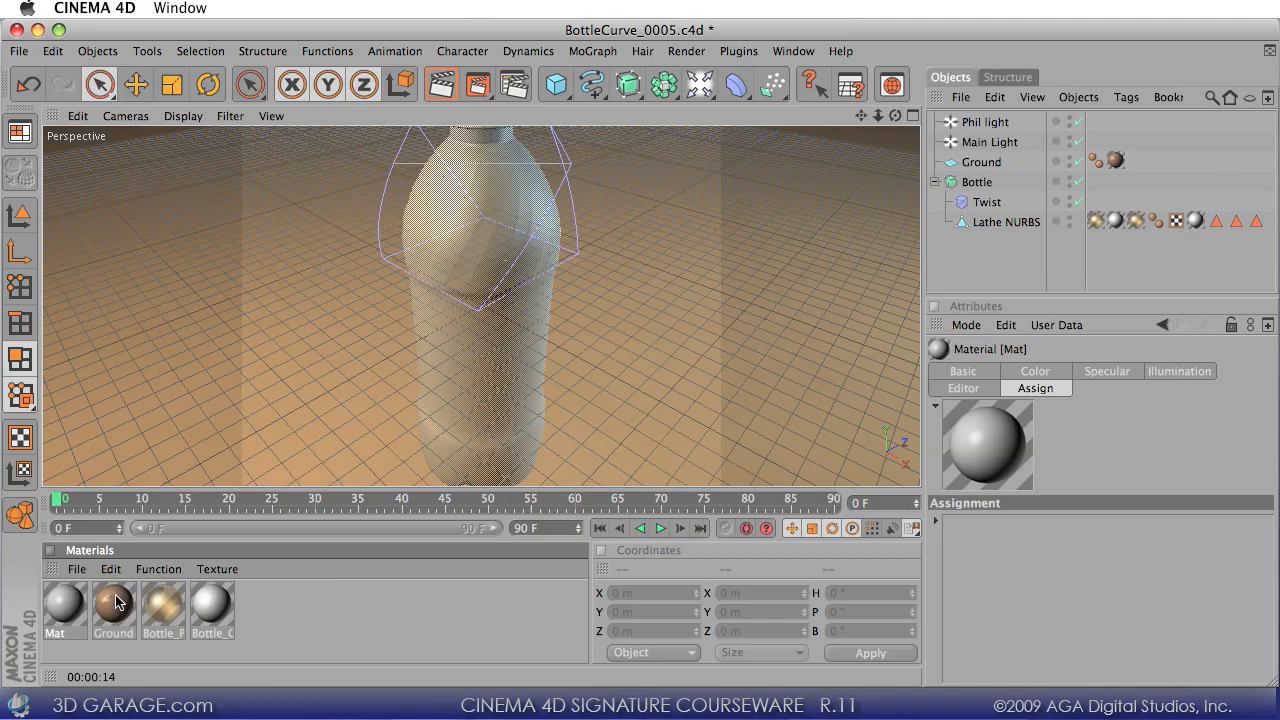
pyautogui.doubleClick(70, 610)
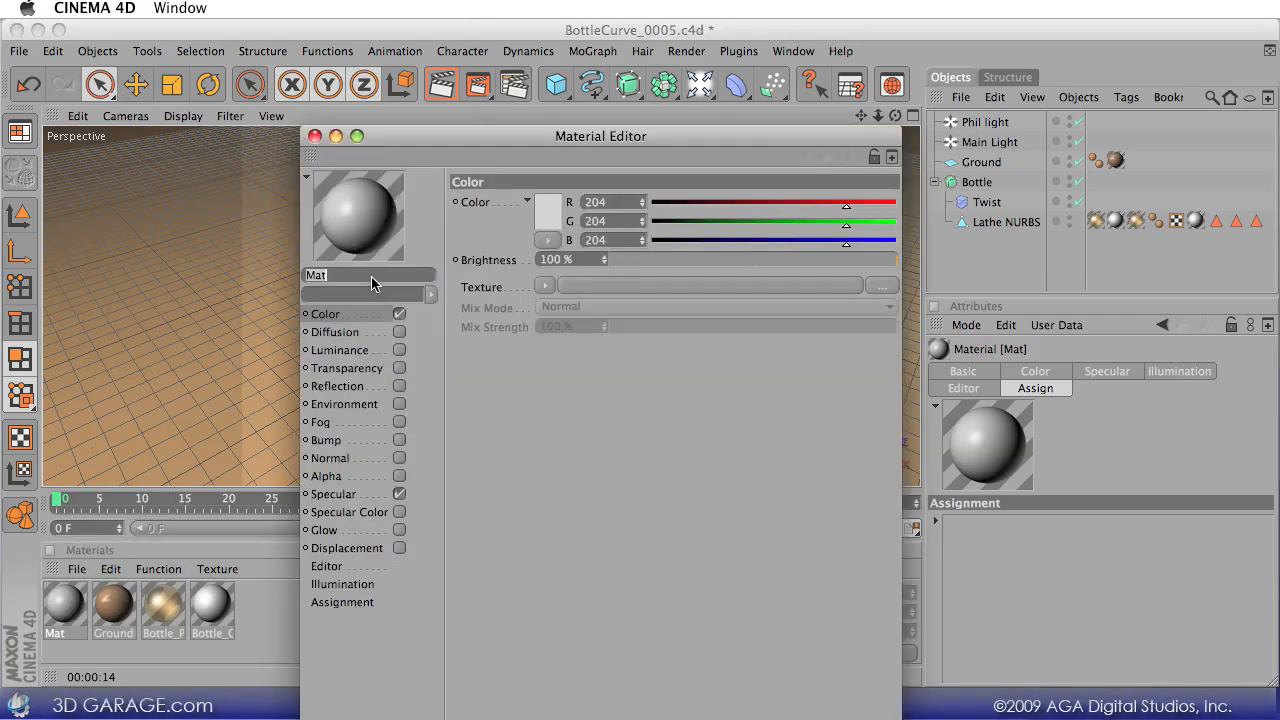
pyautogui.write('Lab')
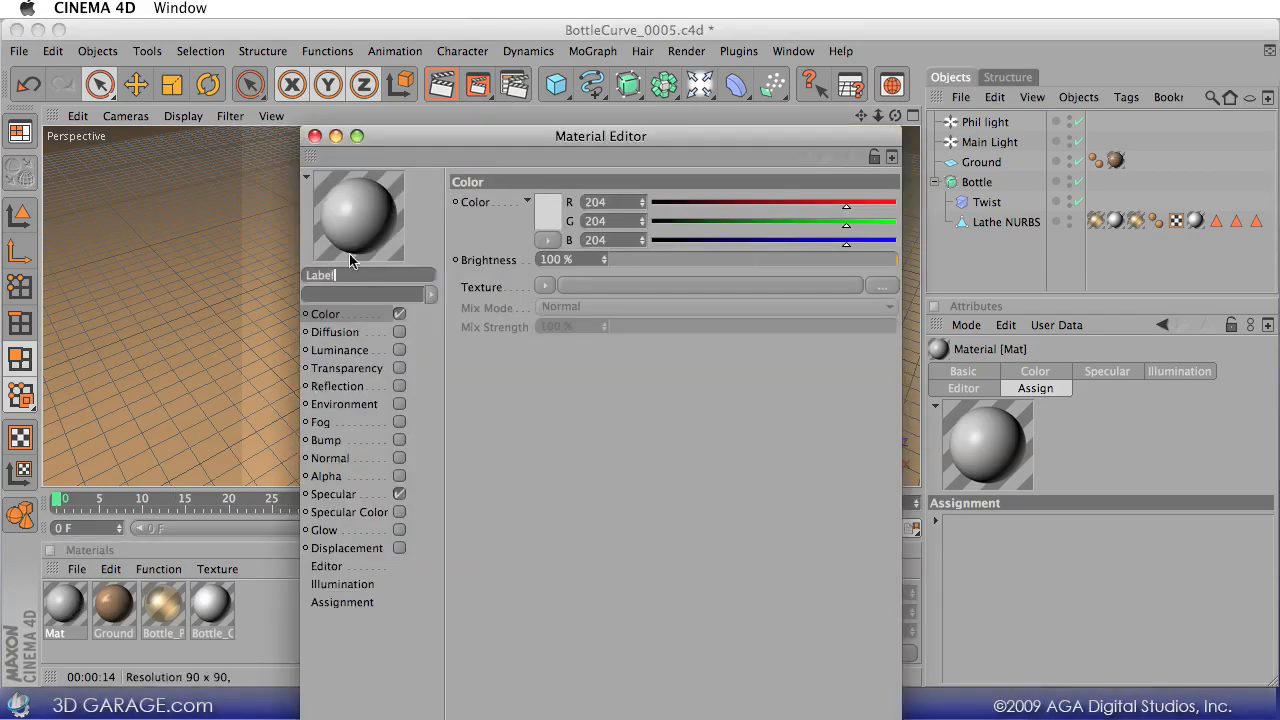
pyautogui.write('el')
pyautogui.press('Return')
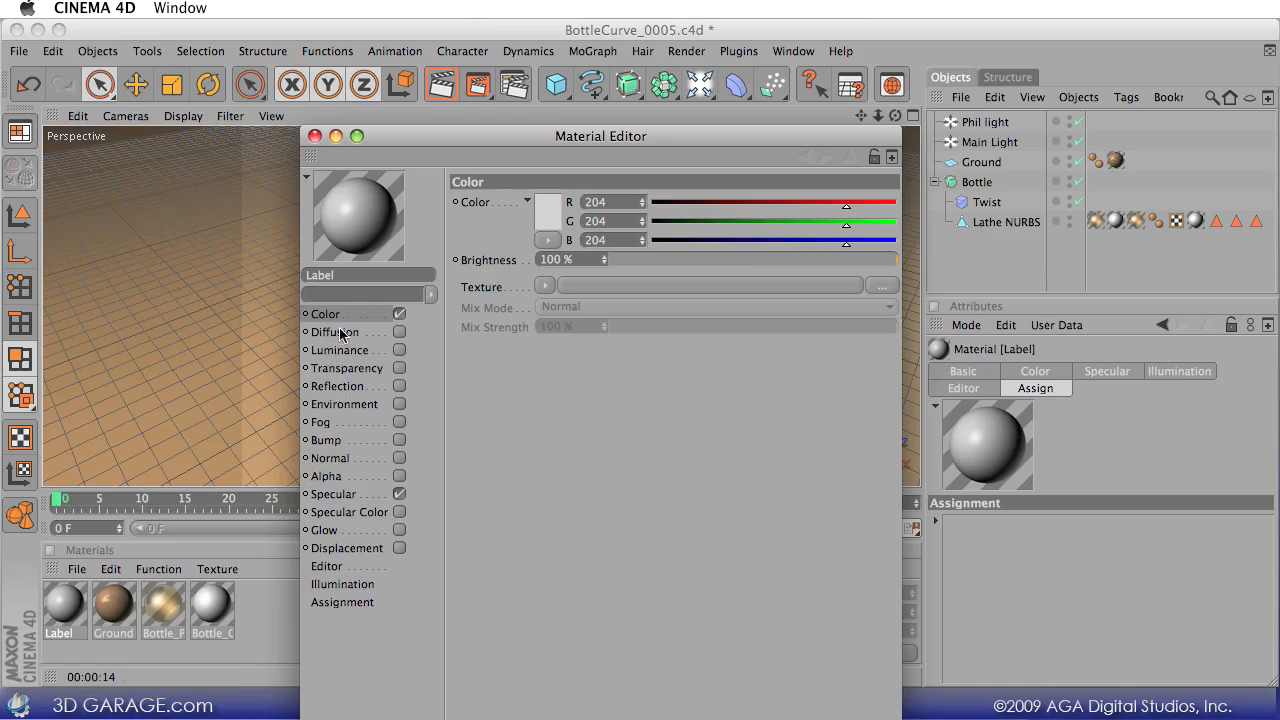
# - Load BottleLabel.jpg as the Label material's color texture and close the material's settings
pyautogui.click(571, 288)
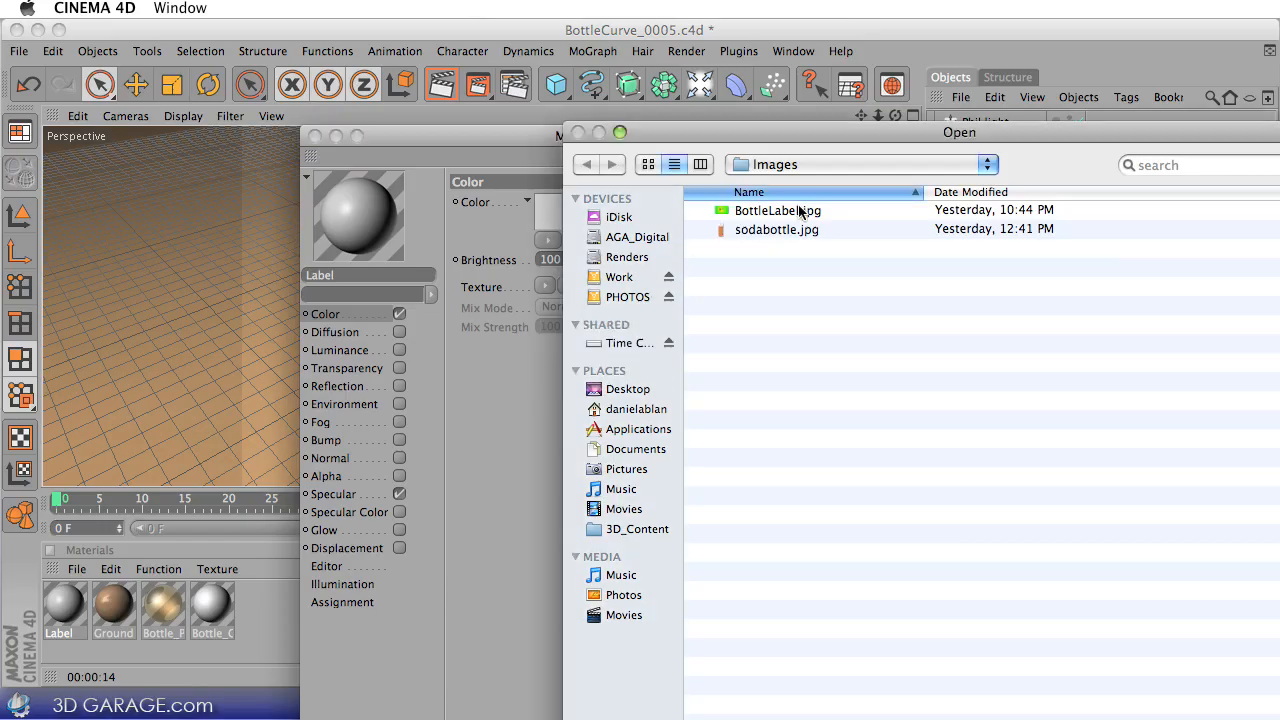
pyautogui.click(800, 212)
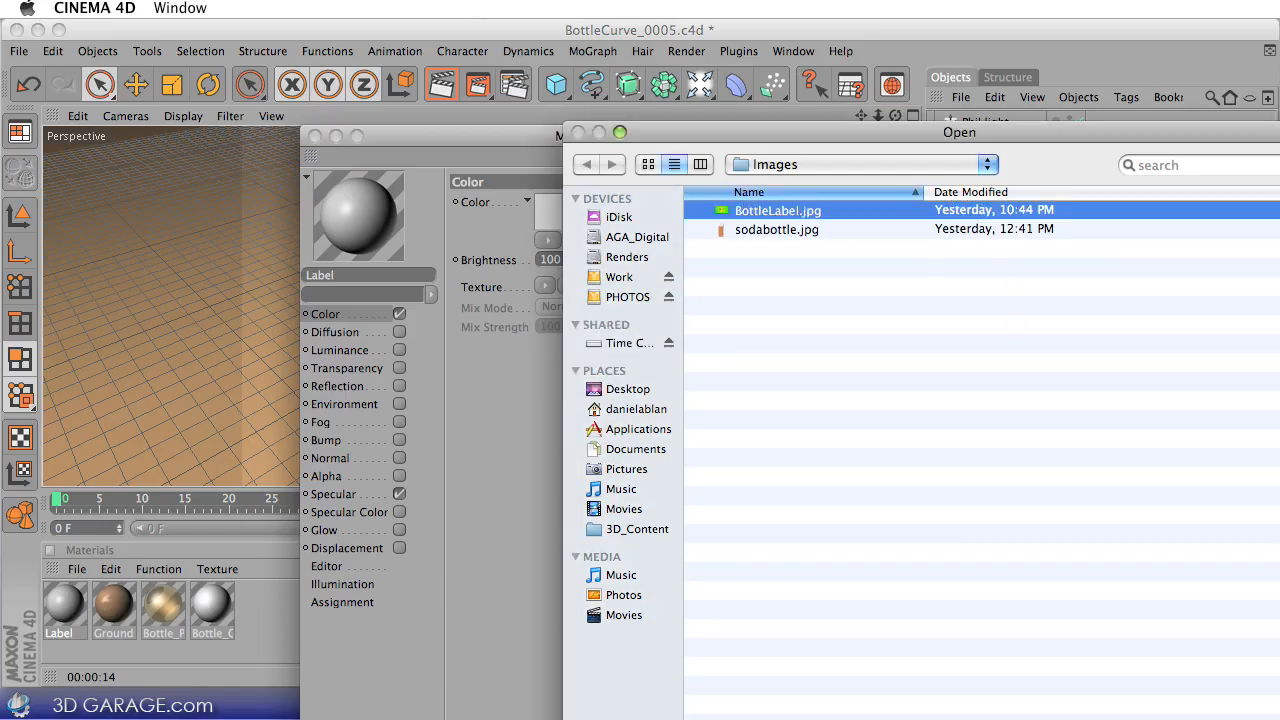
pyautogui.press('Return')
pyautogui.click(1140, 404)
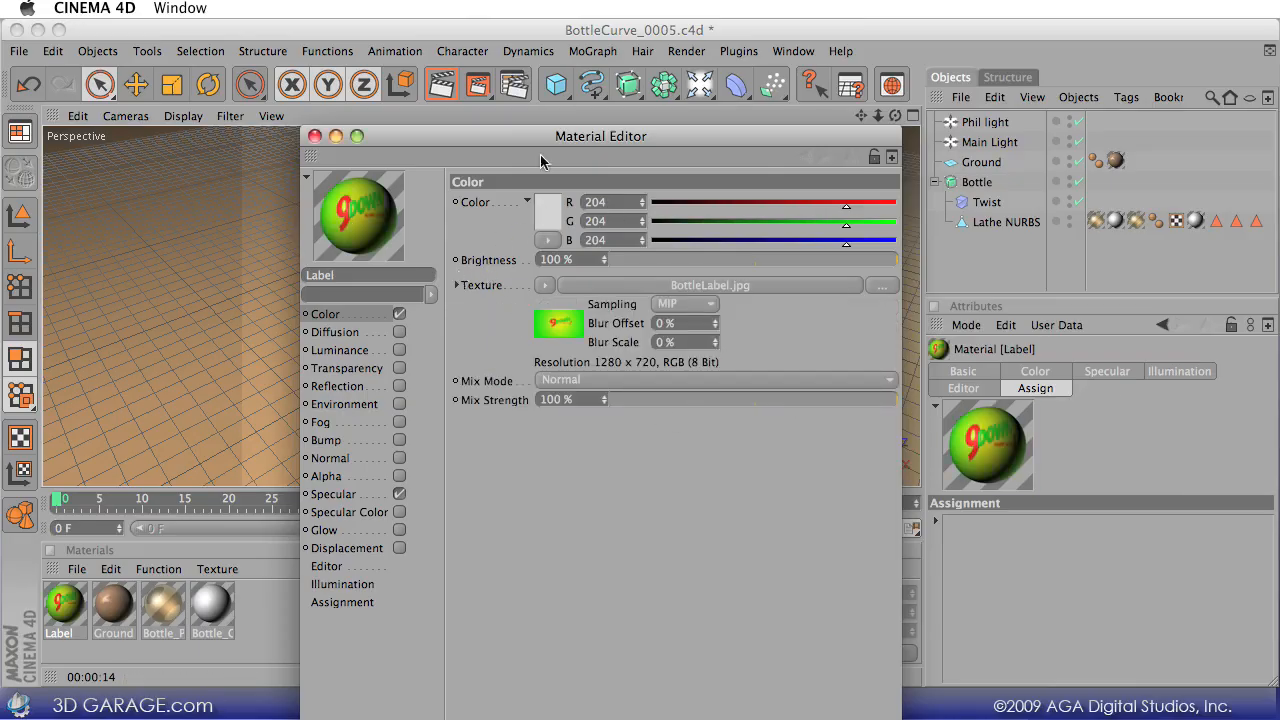
pyautogui.moveTo(587, 137); pyautogui.dragTo(590, 262)
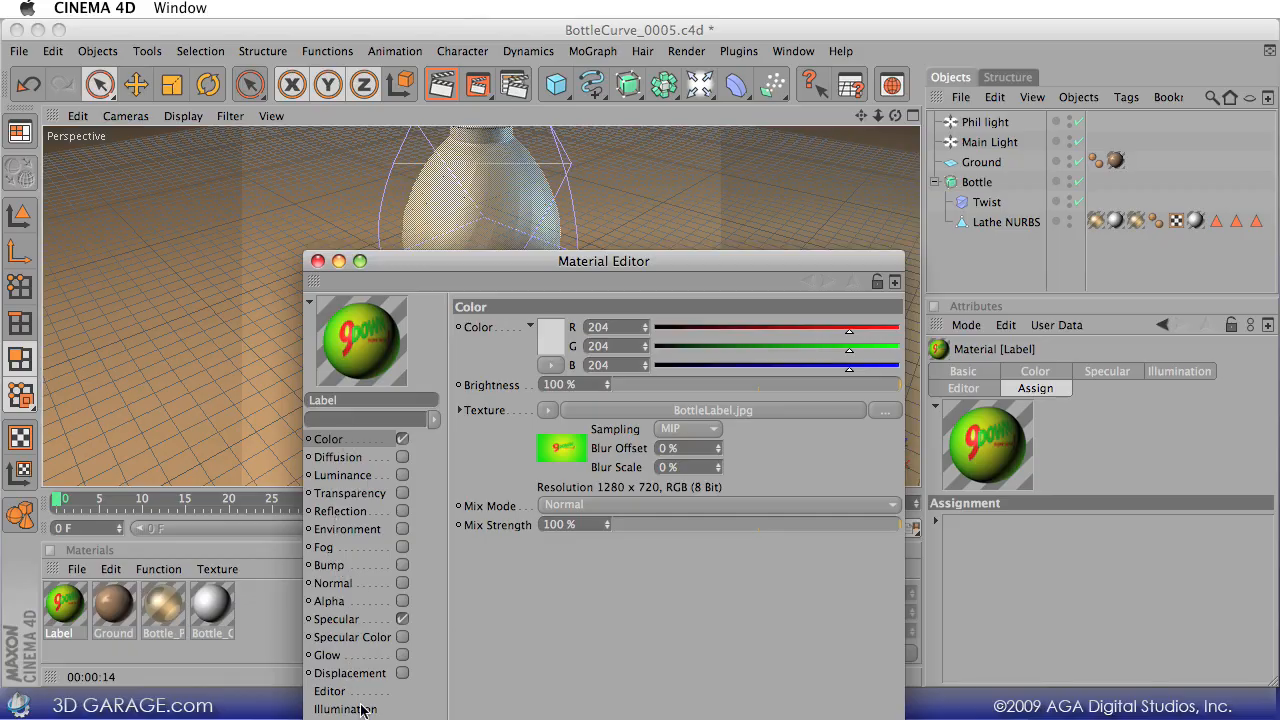
pyautogui.click(317, 261)
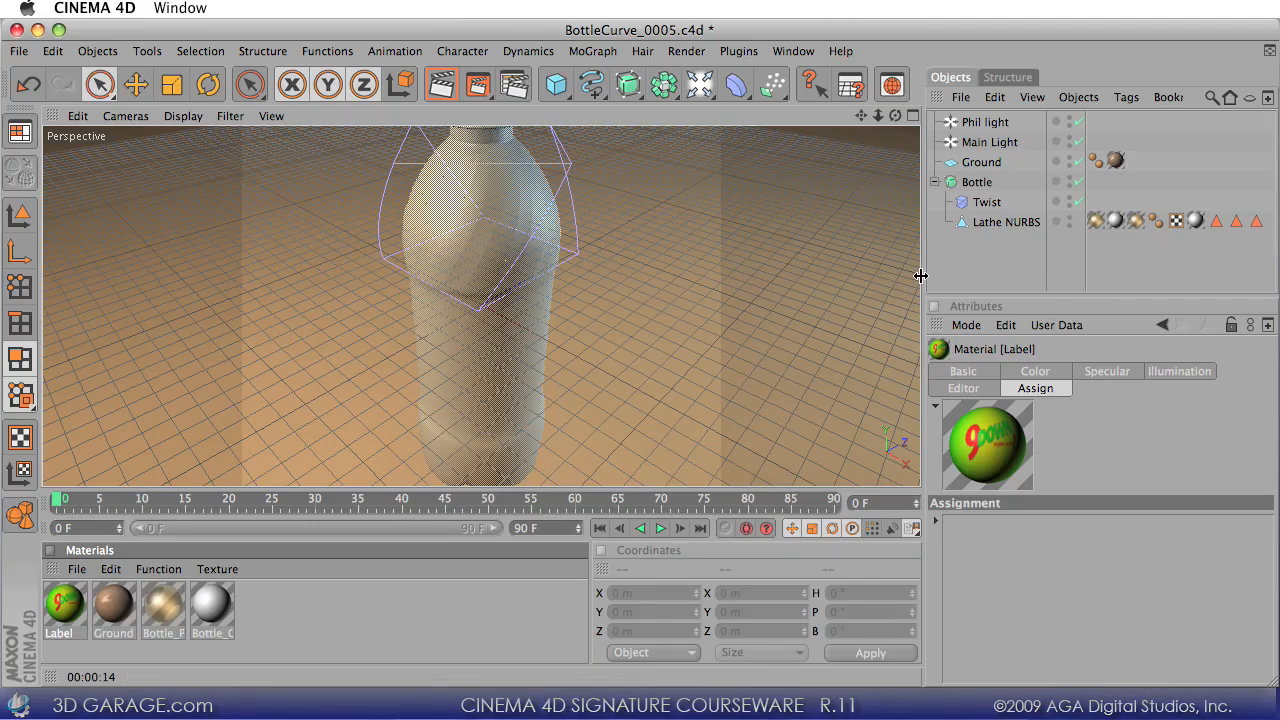
# - Apply the Label material to the Lathe NURBS object and set its texture projection to Cylindrical
pyautogui.moveTo(920, 274); pyautogui.dragTo(879, 284)
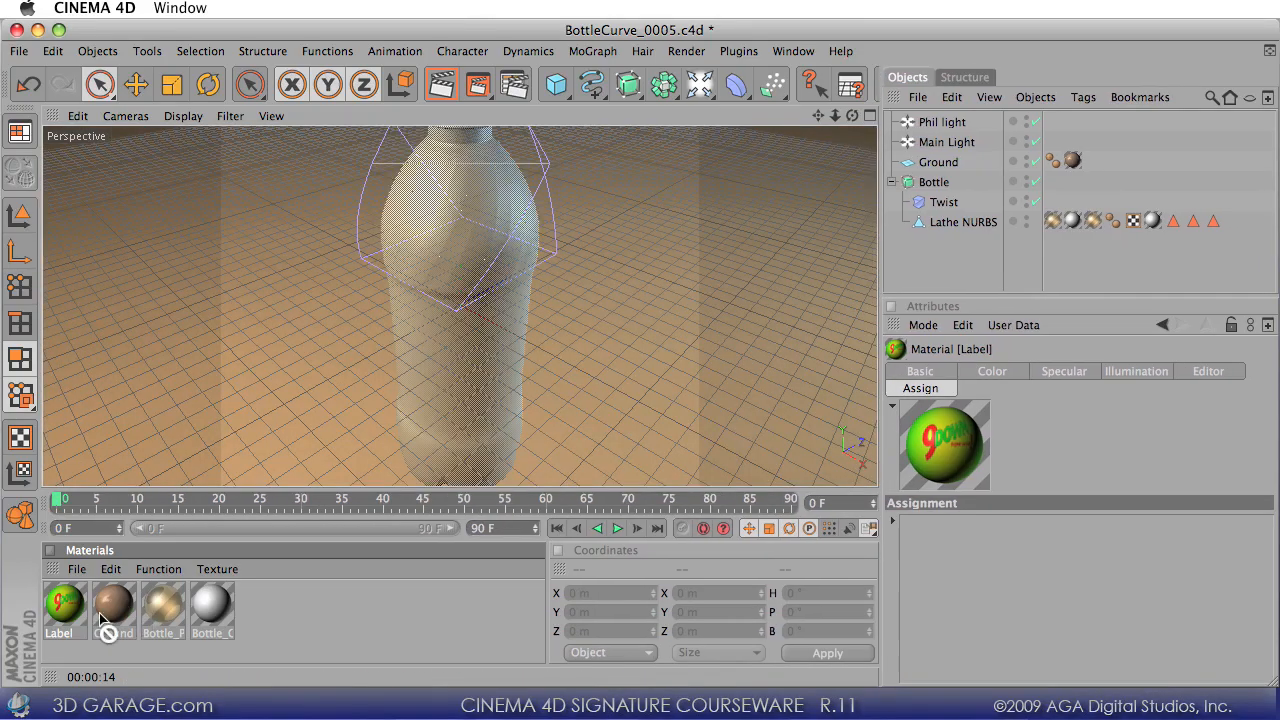
pyautogui.moveTo(64, 603); pyautogui.dragTo(1167, 295)
pyautogui.moveTo(1145, 214); pyautogui.dragTo(1150, 220)
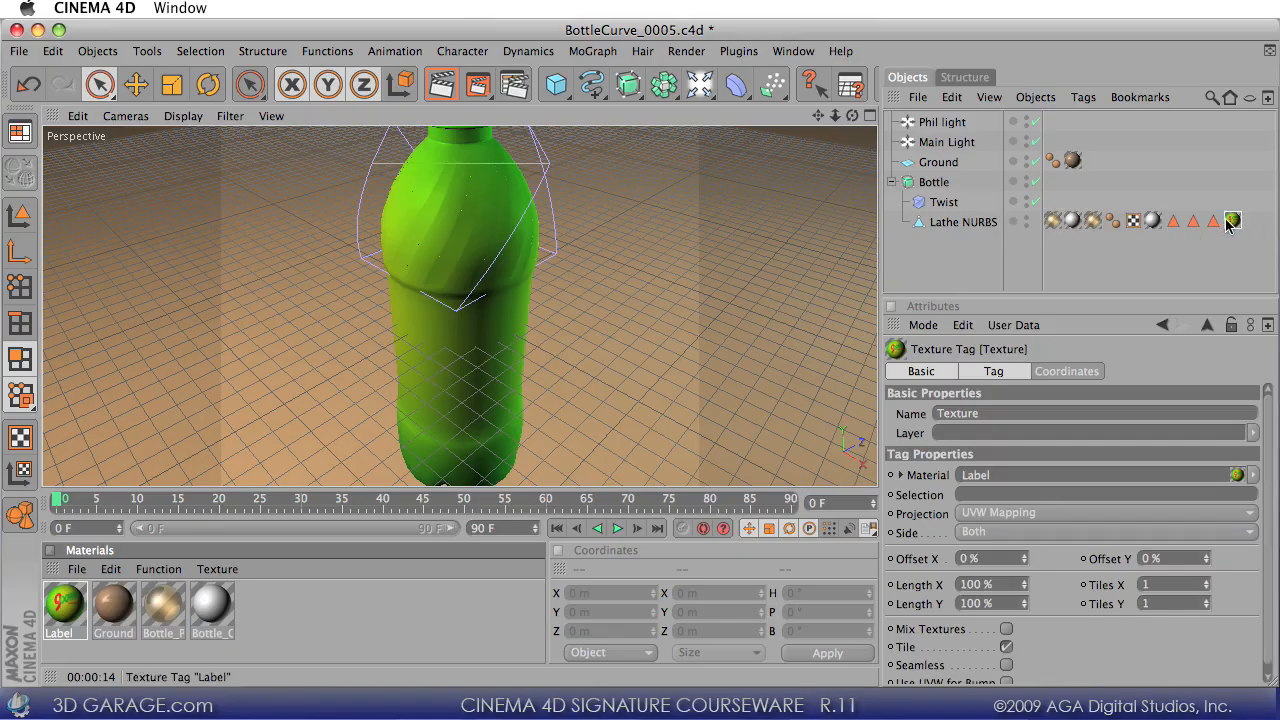
pyautogui.click(1027, 513)
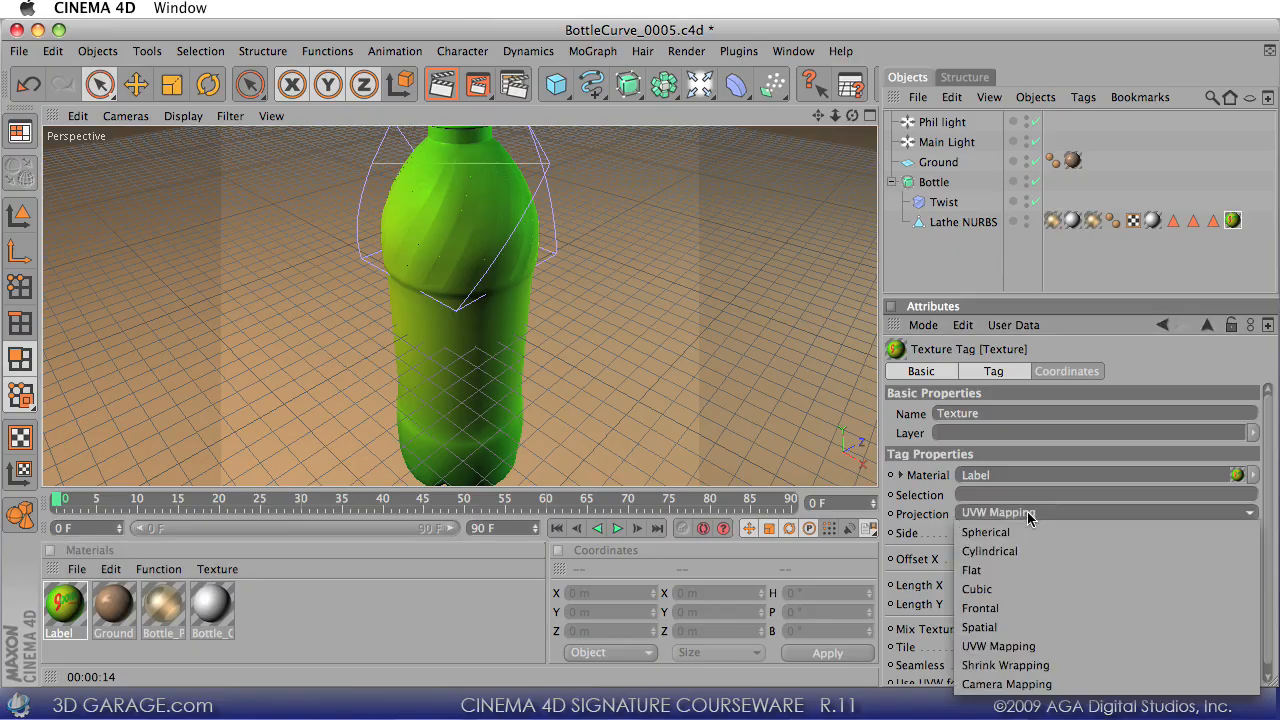
pyautogui.click(1027, 551)
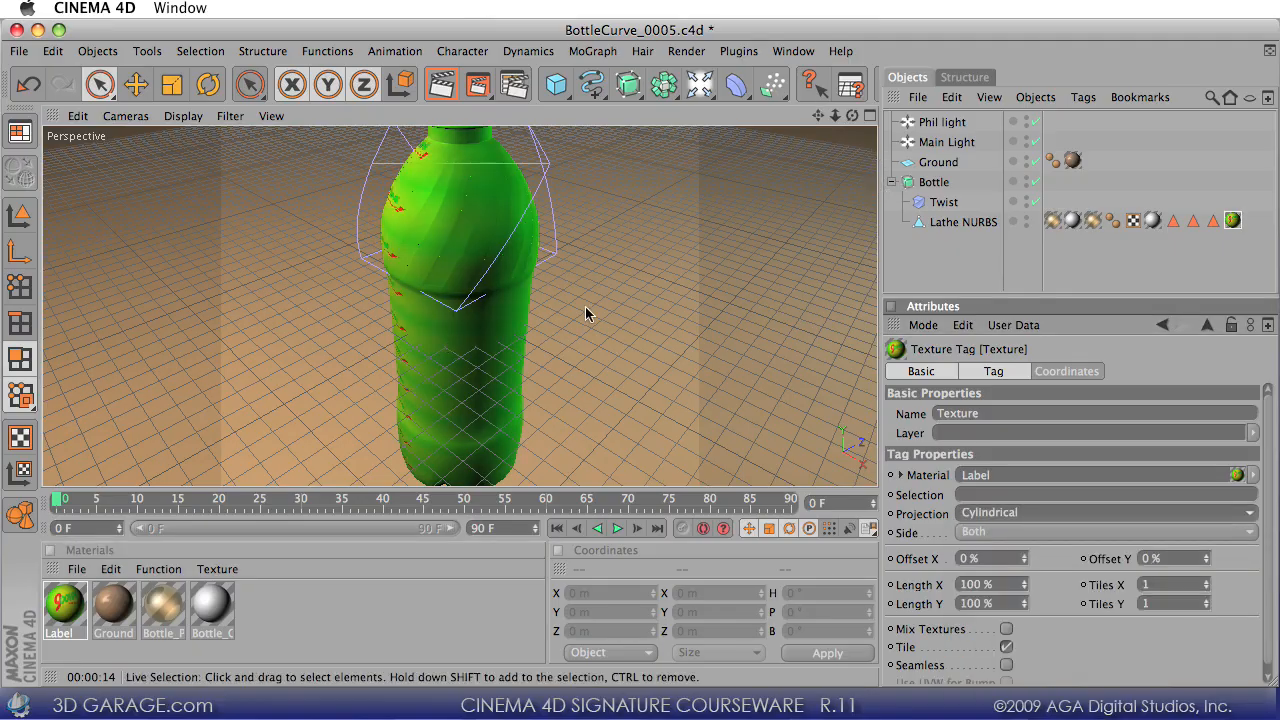
# - Disable the Ground object and render a preview of the Perspective view
pyautogui.click(1035, 162)
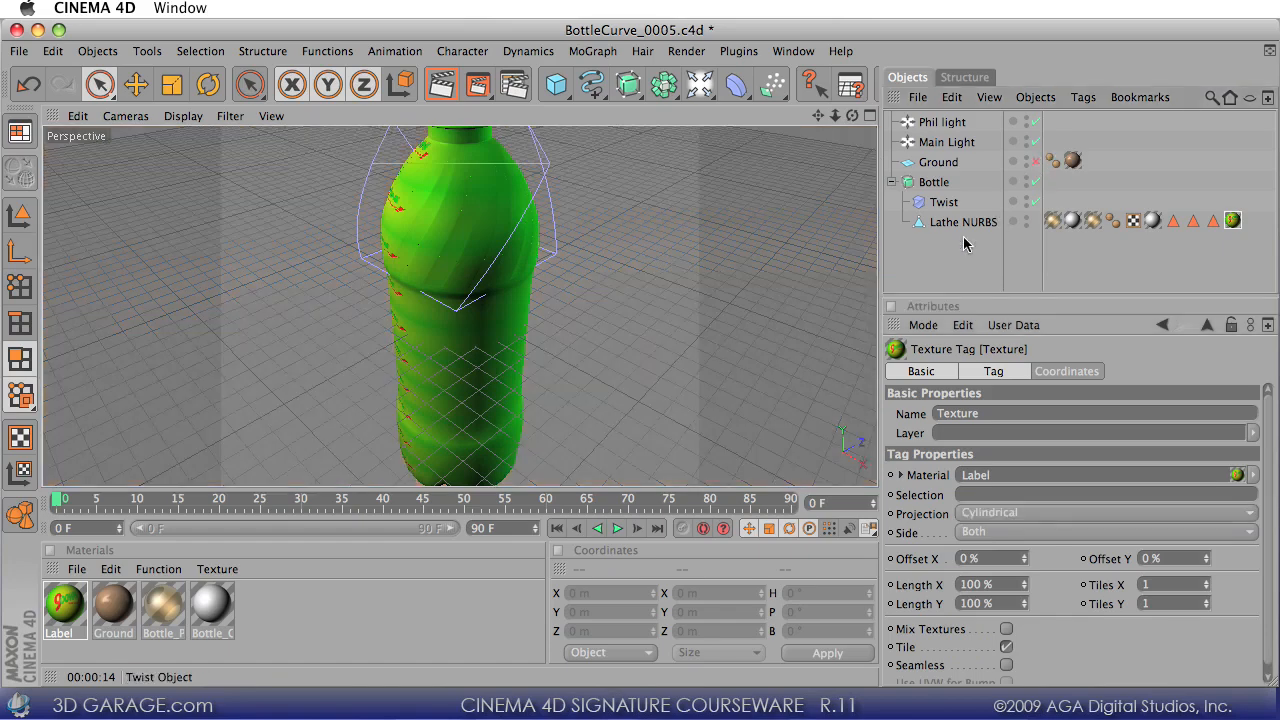
pyautogui.hotkey('ctrl', 'r')
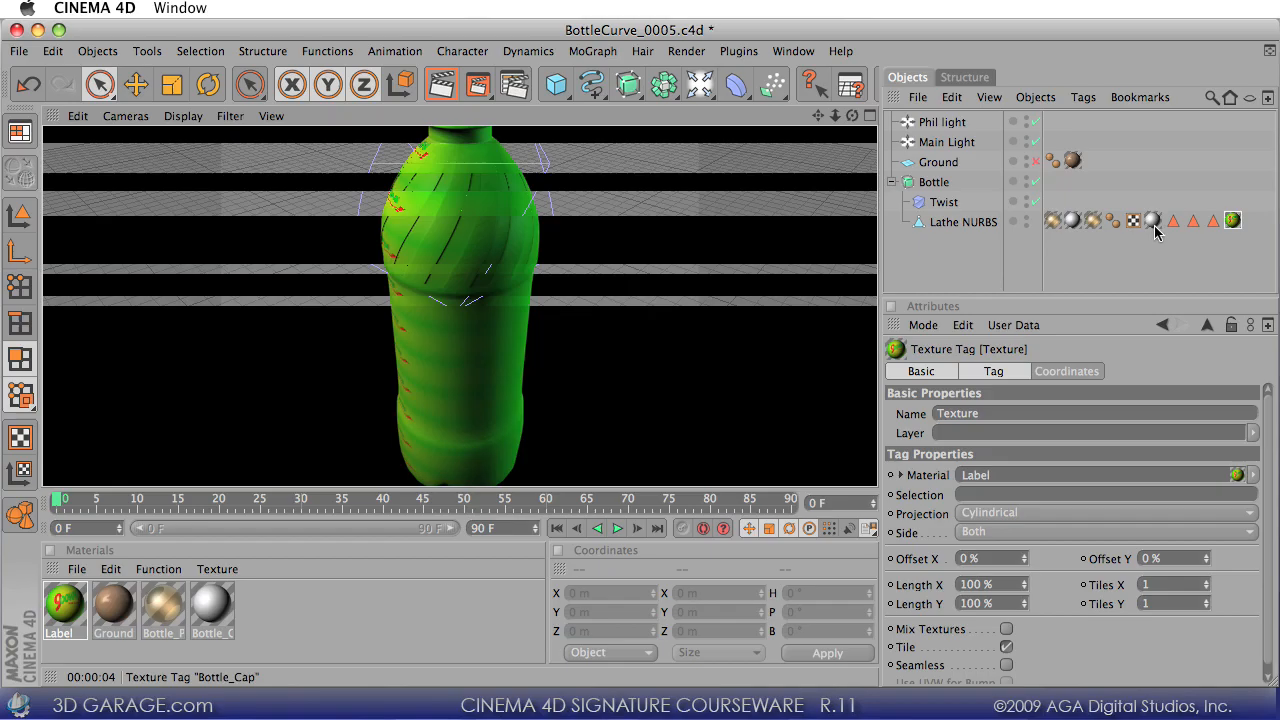
# - Restrict the Label texture tag on Lathe NURBS to the Label polygon selection and preview it with a render
pyautogui.click(948, 224)
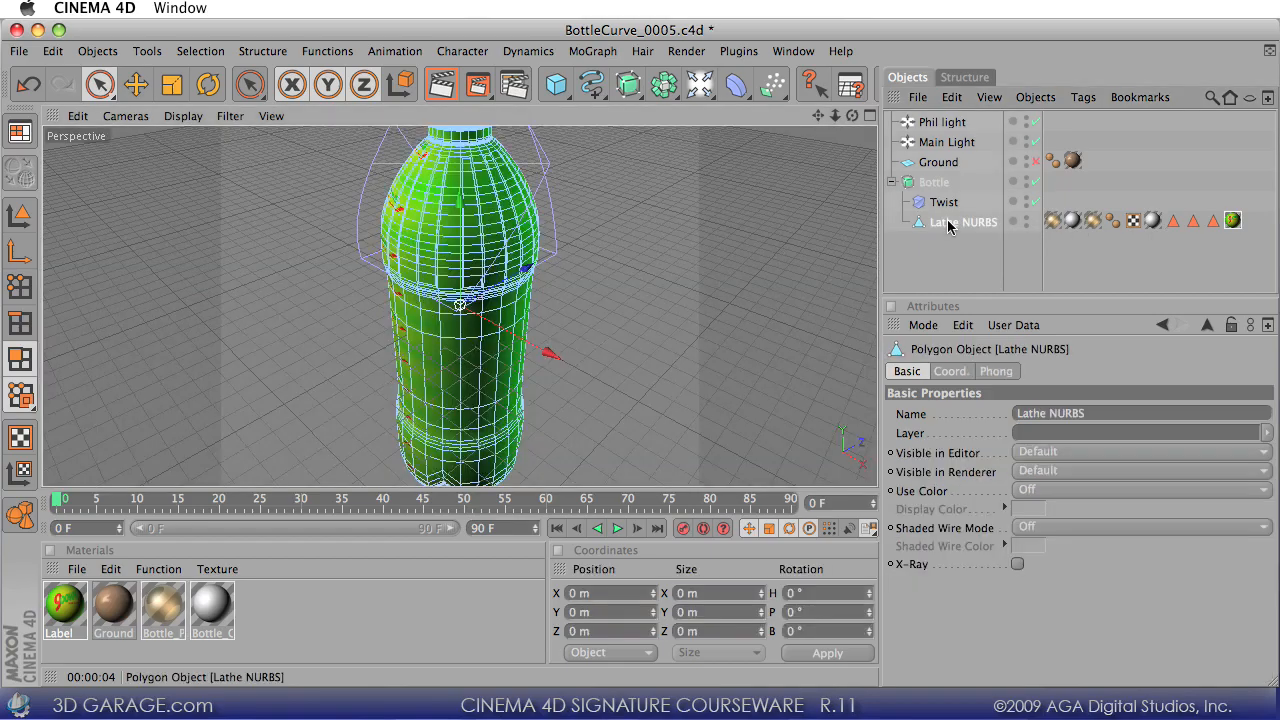
pyautogui.click(1212, 221)
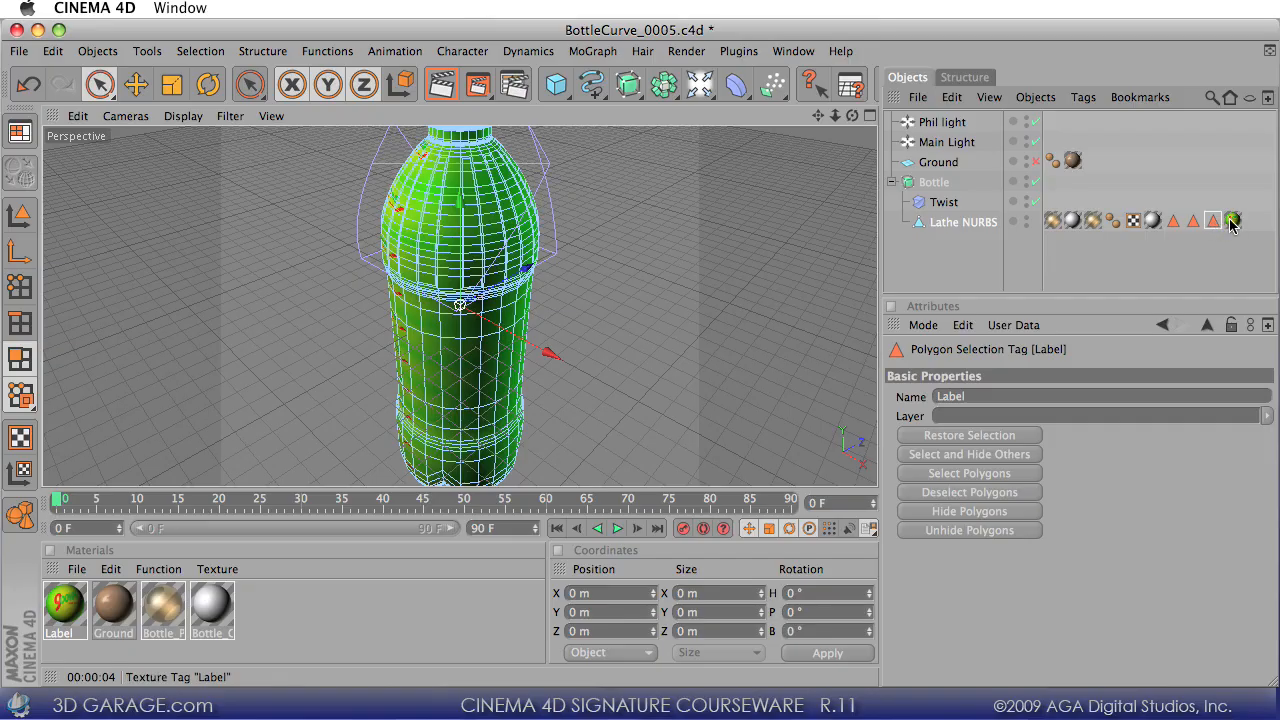
pyautogui.click(1050, 399)
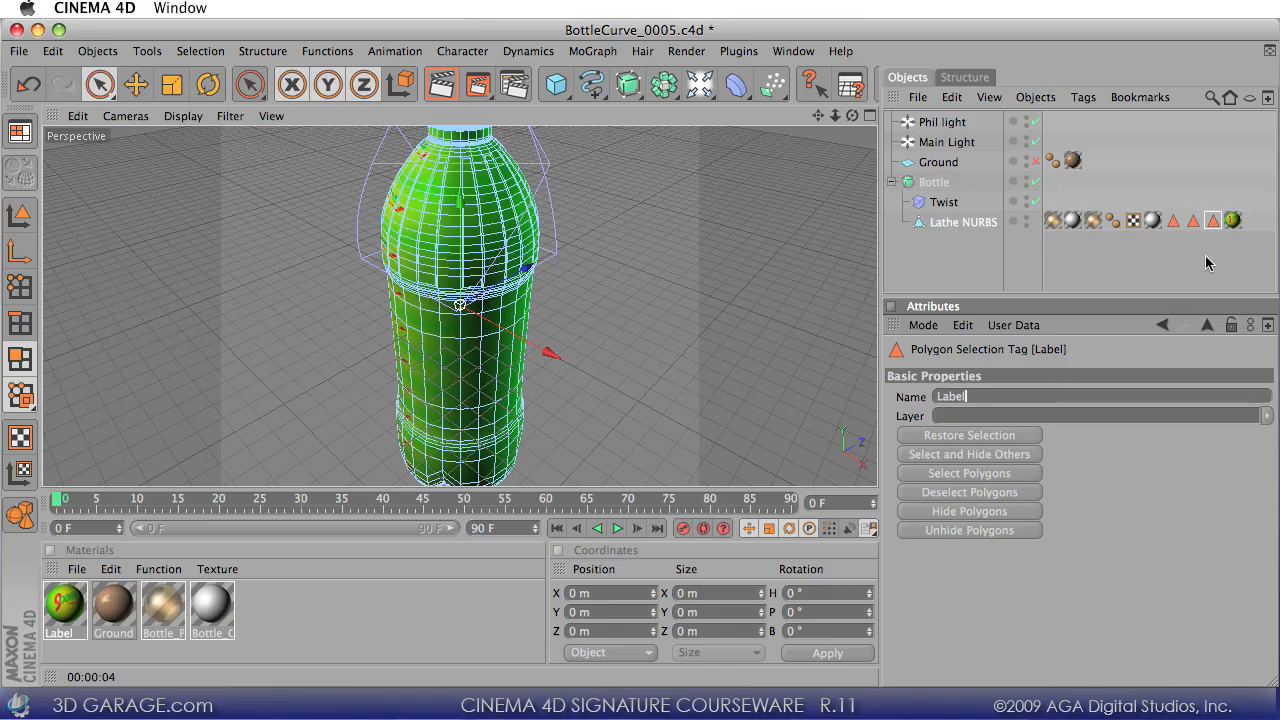
pyautogui.click(1232, 220)
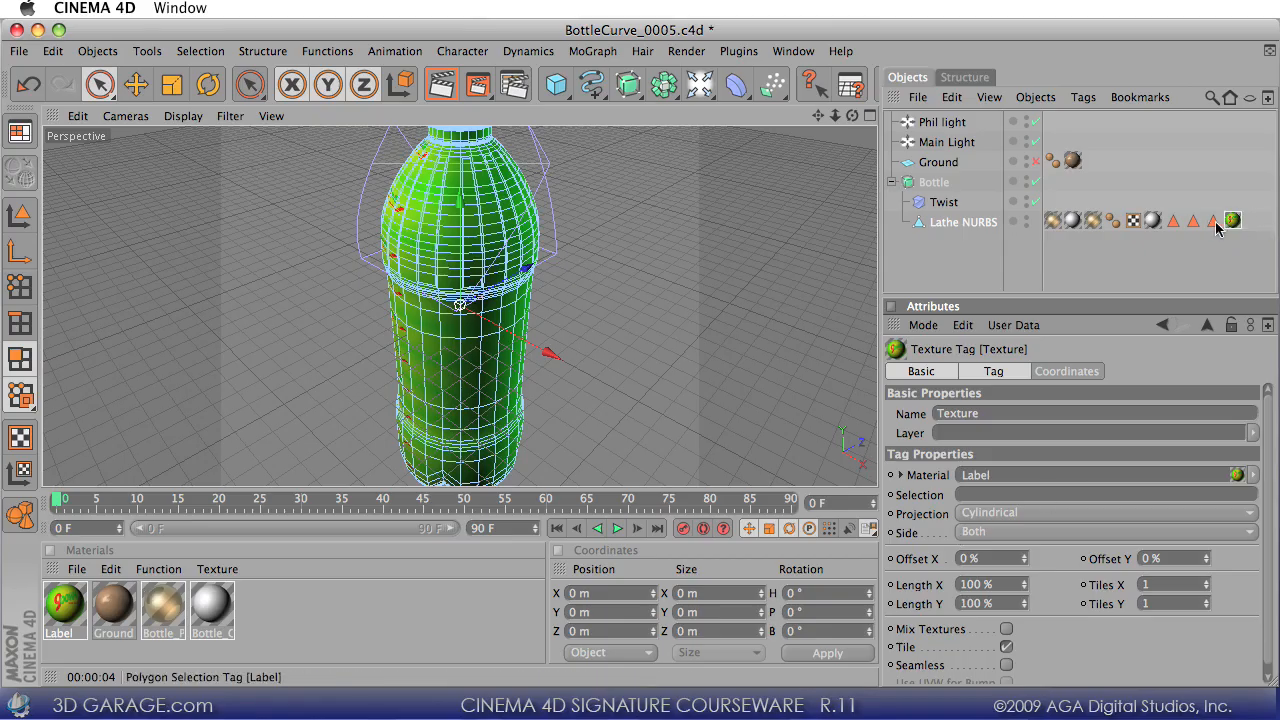
pyautogui.moveTo(1213, 220); pyautogui.dragTo(984, 494)
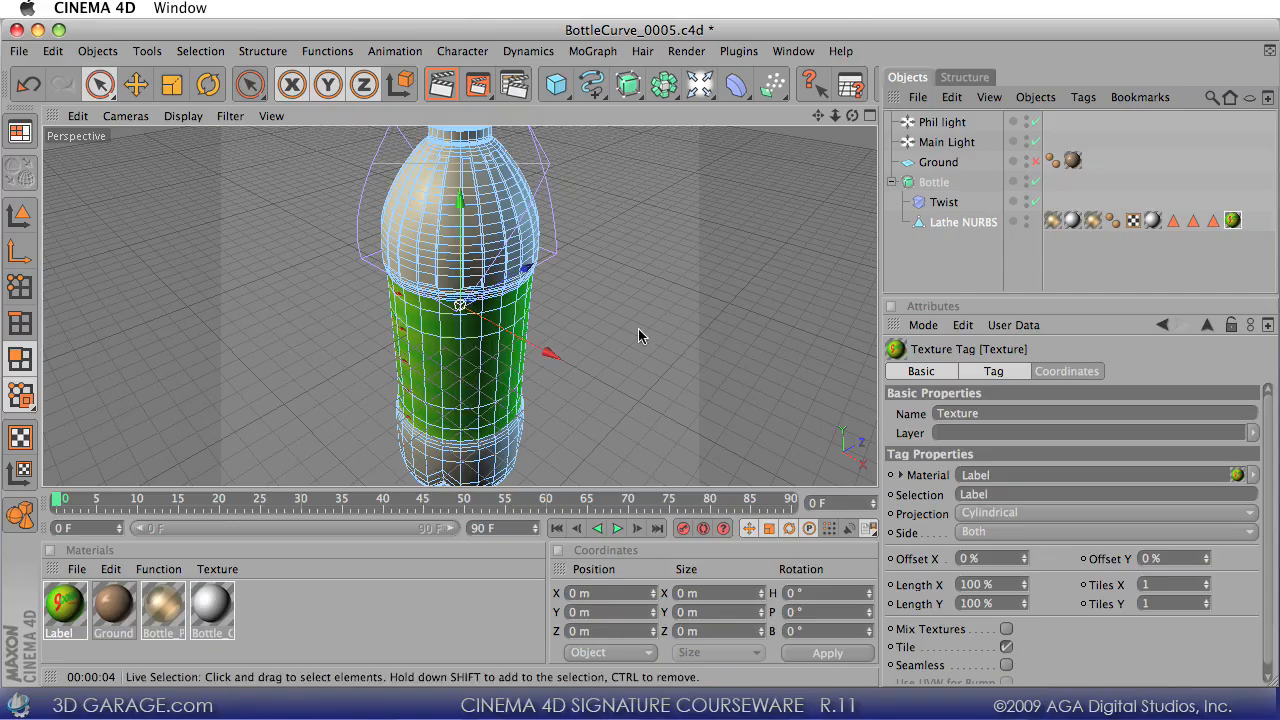
pyautogui.press('super+r')
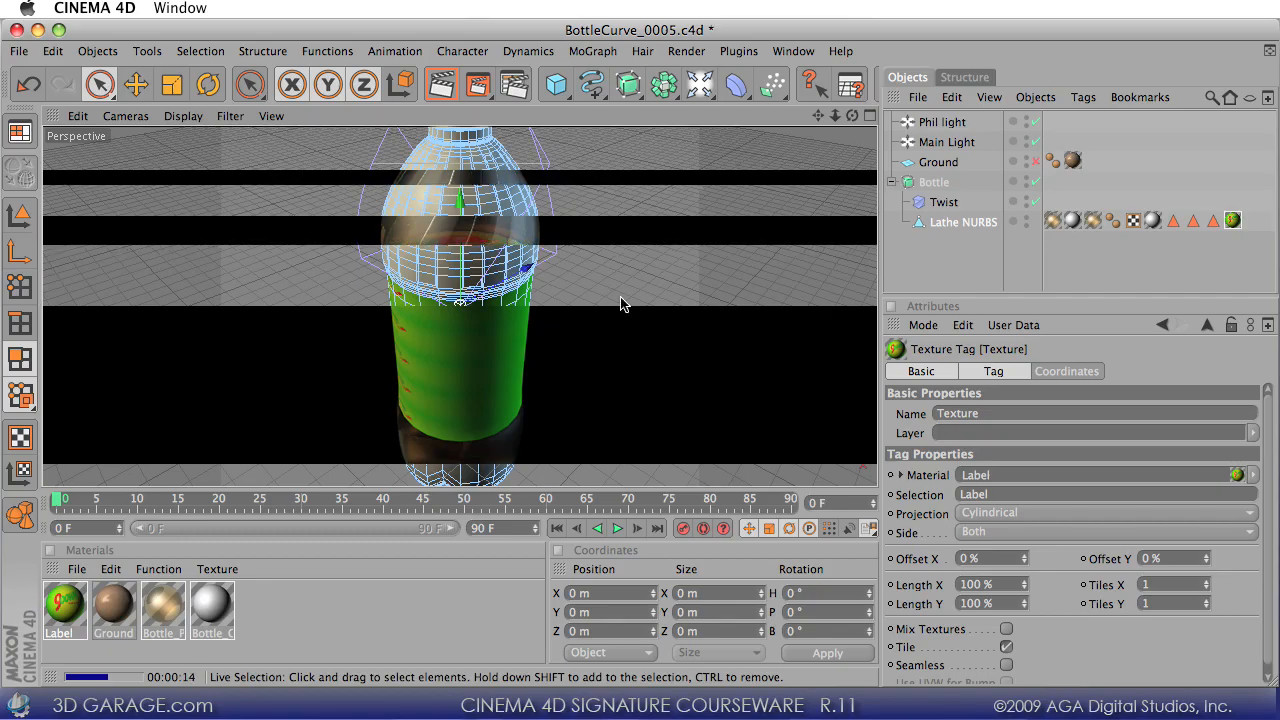
pyautogui.press('Escape')
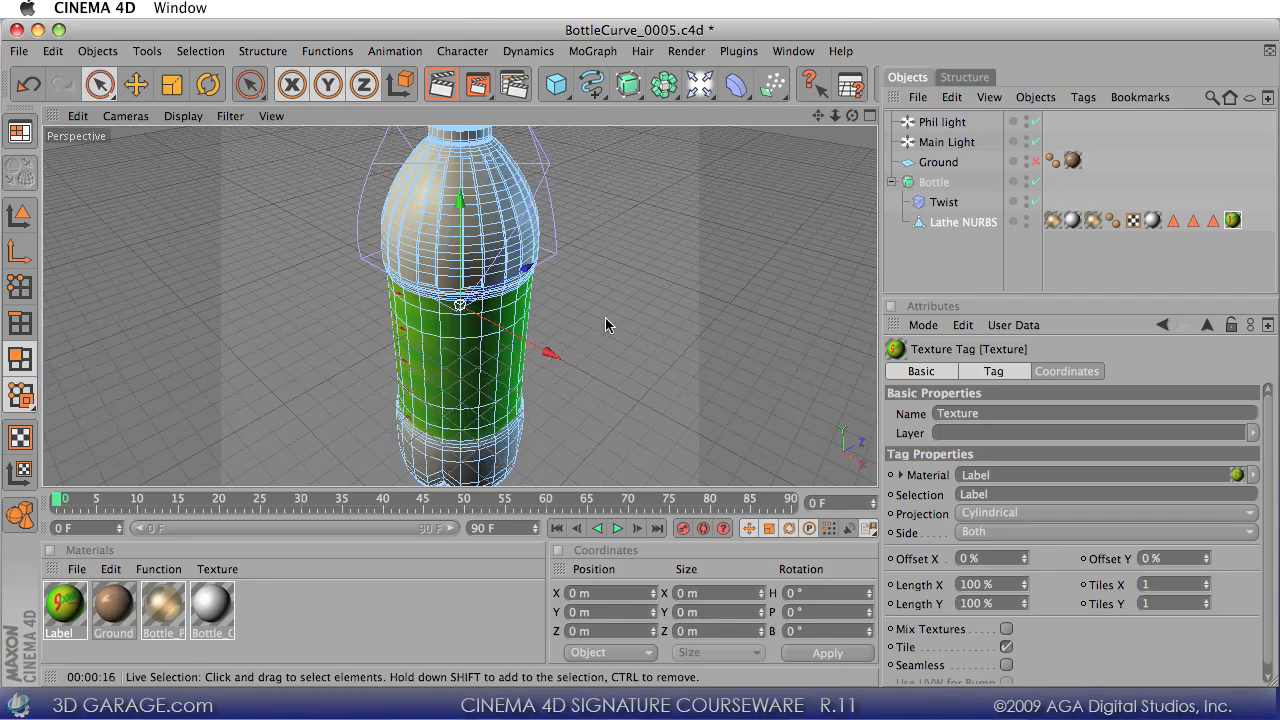
# - Rotate the Label texture's cylindrical projection around the bottle's vertical axis in texture mode, bringing the artwork to the front
pyautogui.keyDown('alt'); pyautogui.moveTo(606, 319); pyautogui.dragTo(877, 490); pyautogui.keyUp('alt')
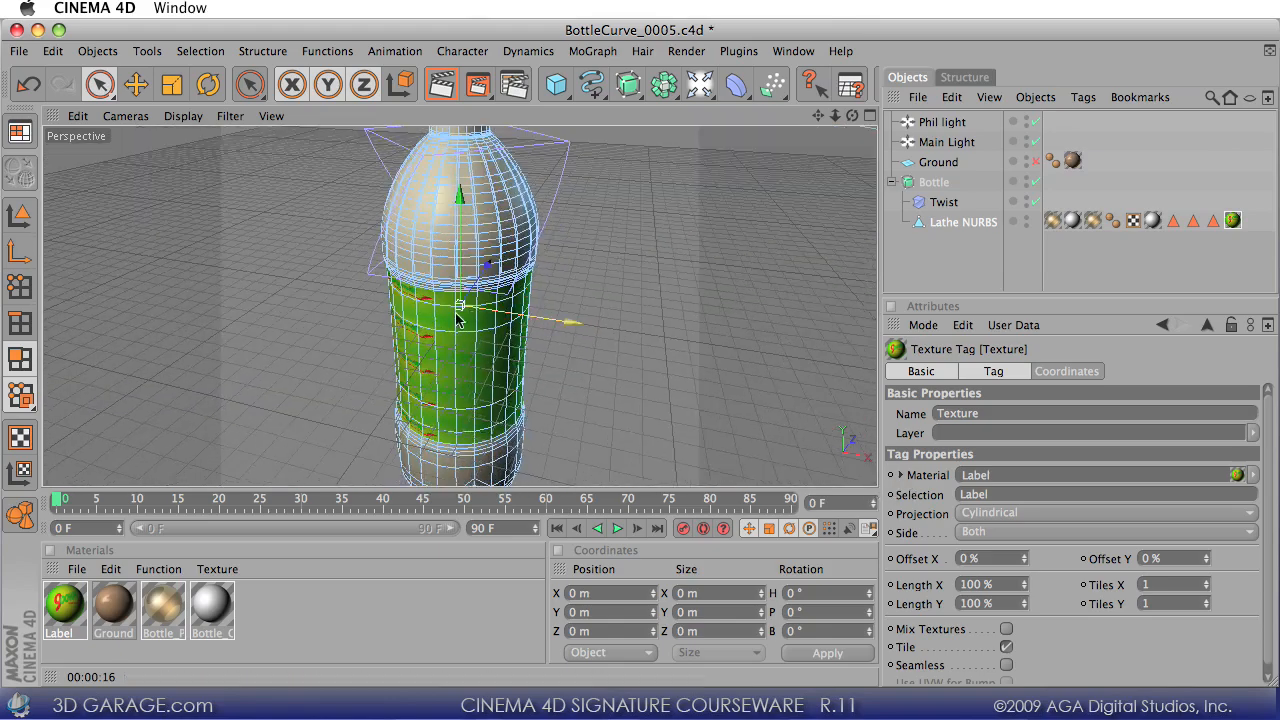
pyautogui.click(26, 441)
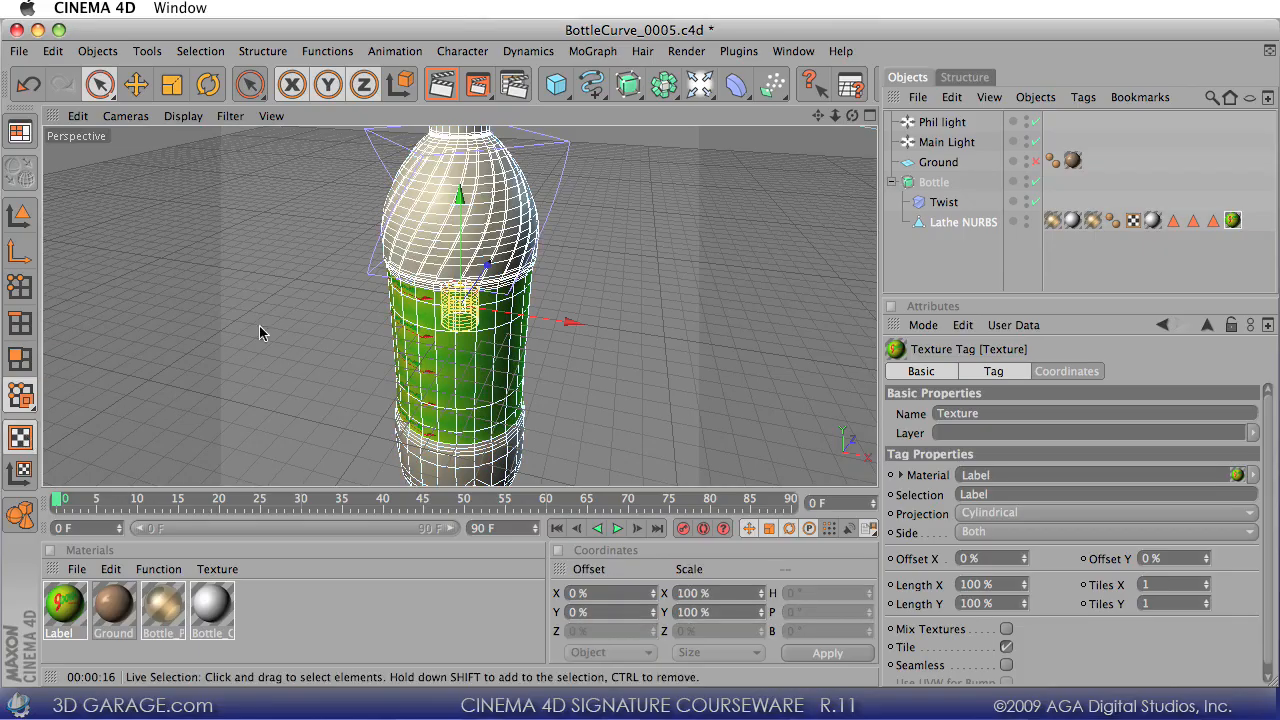
pyautogui.click(208, 84)
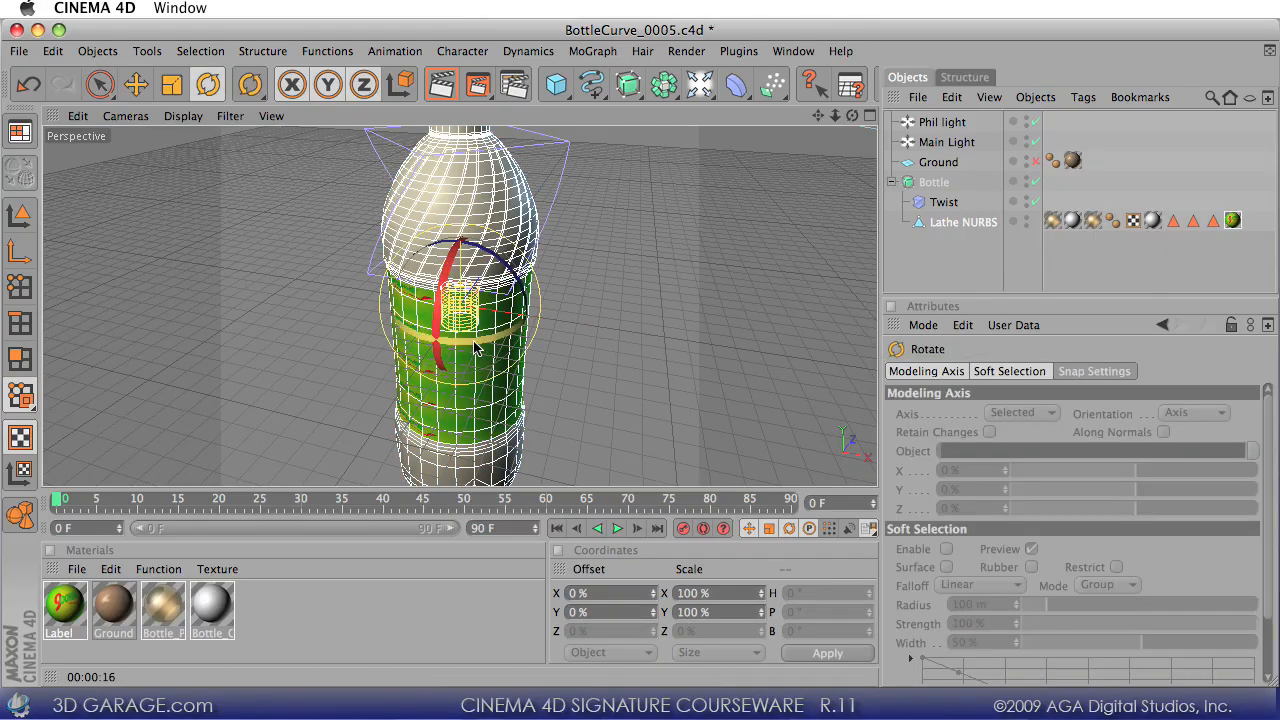
pyautogui.moveTo(474, 347); pyautogui.dragTo(510, 196)
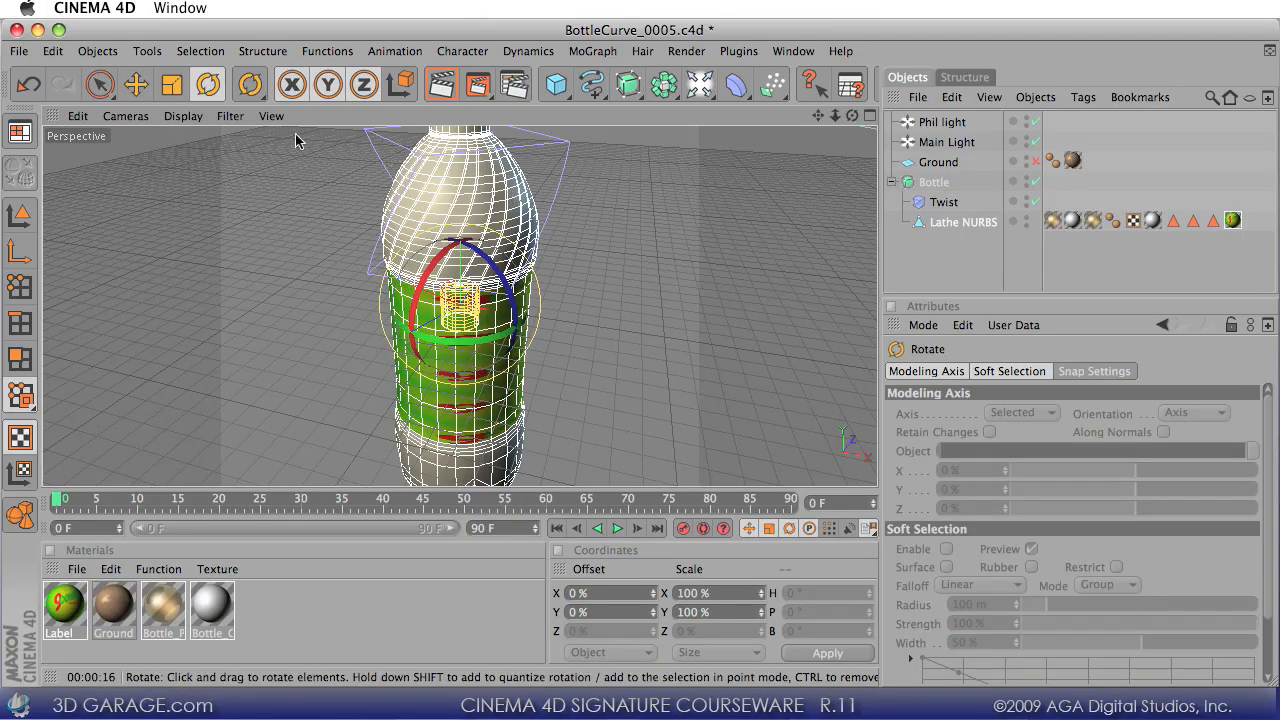
# - Turn off tiling for the Label texture tag on the Lathe NURBS object
pyautogui.click(1213, 222)
pyautogui.click(1232, 220)
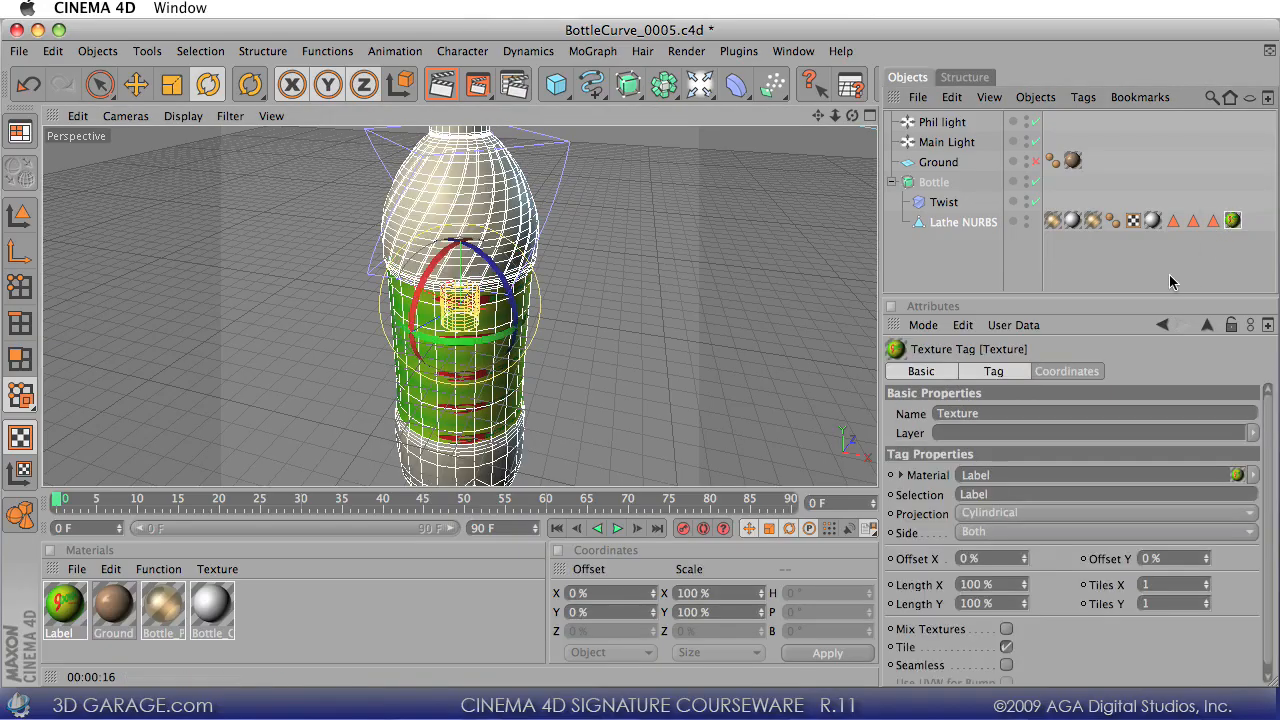
pyautogui.click(1006, 647)
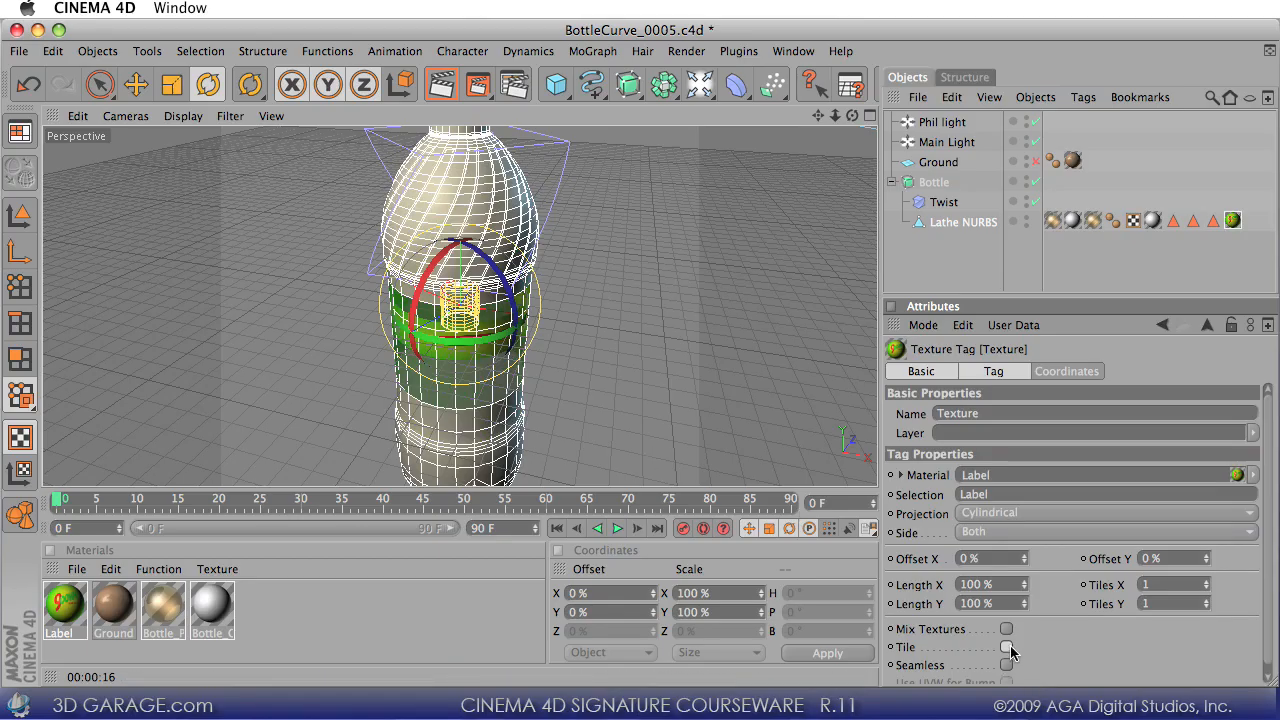
pyautogui.click(1006, 647)
pyautogui.click(1006, 647)
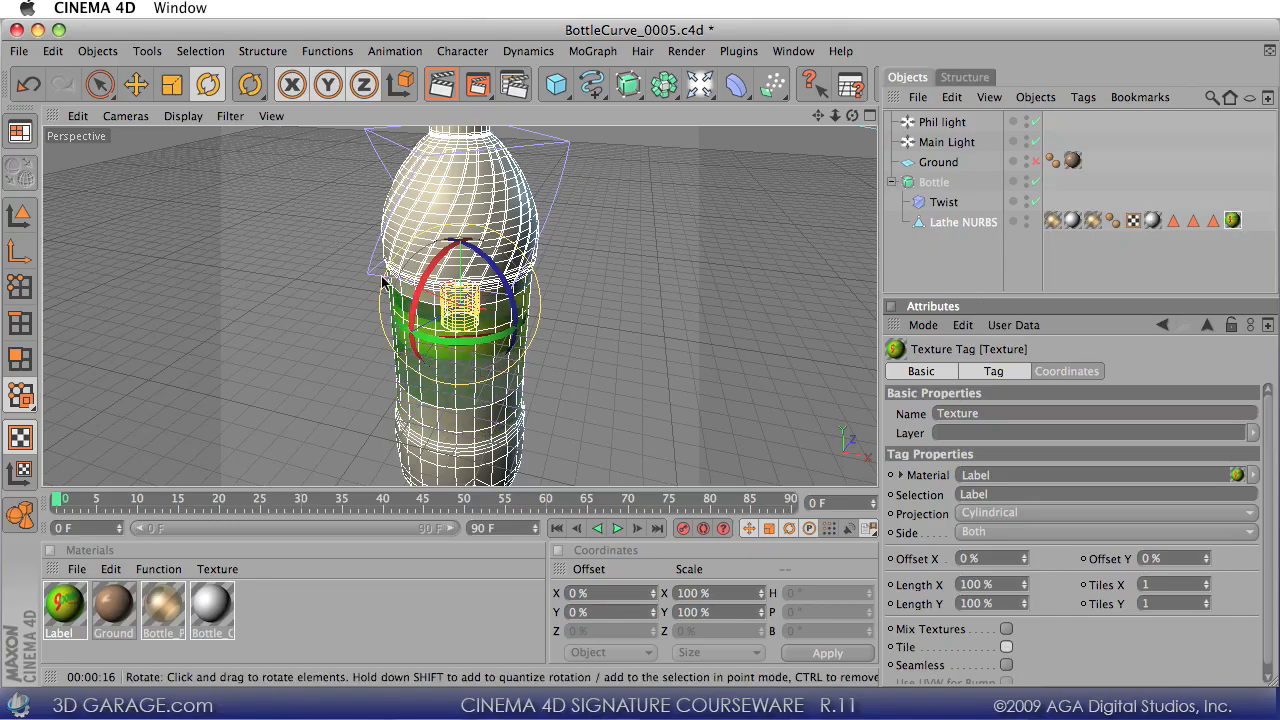
# - Stretch the Label texture's cylindrical projection vertically and move it down so one copy of the artwork fills the bottle's label area
pyautogui.click(171, 84)
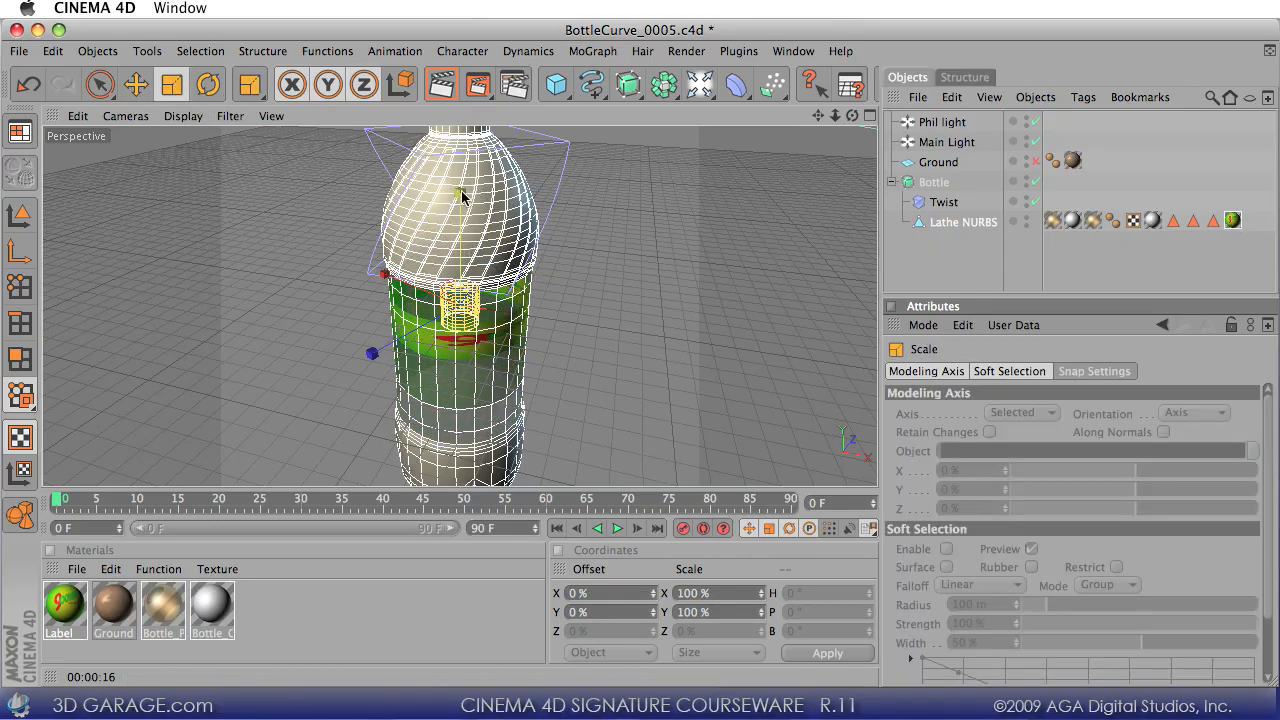
pyautogui.click(20, 438)
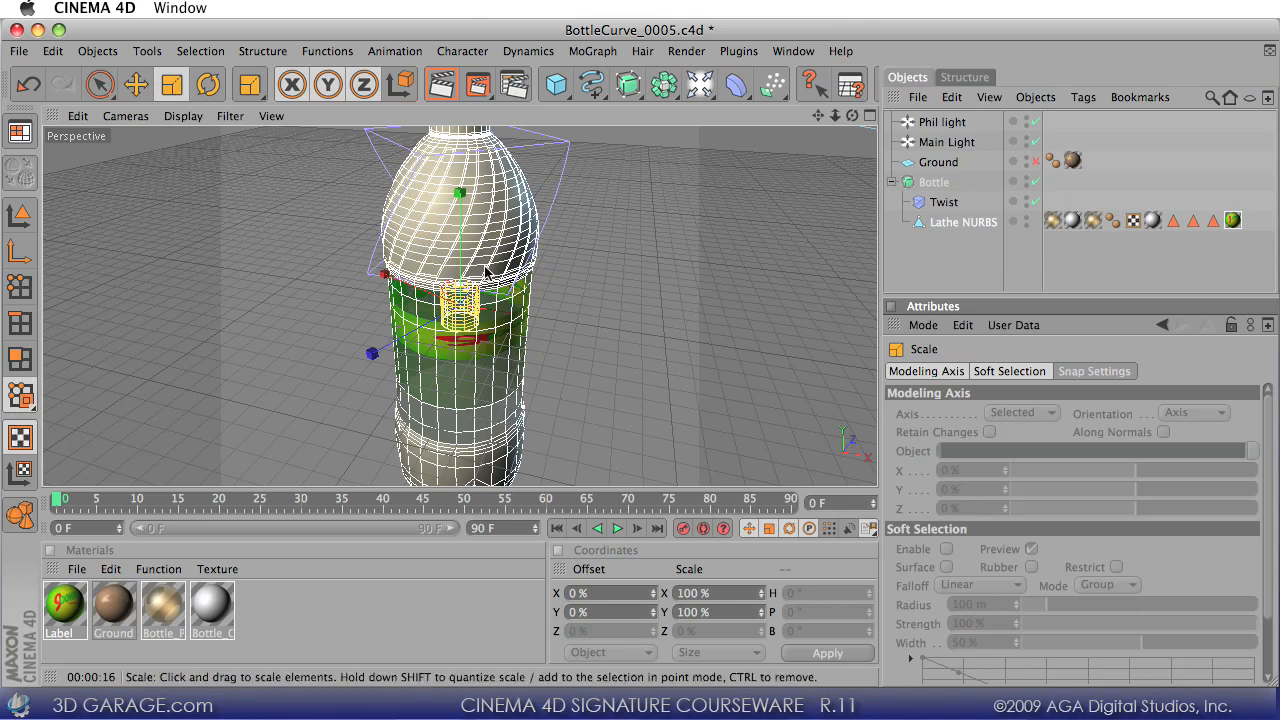
pyautogui.moveTo(866, 458); pyautogui.dragTo(877, 492)
pyautogui.click(153, 88)
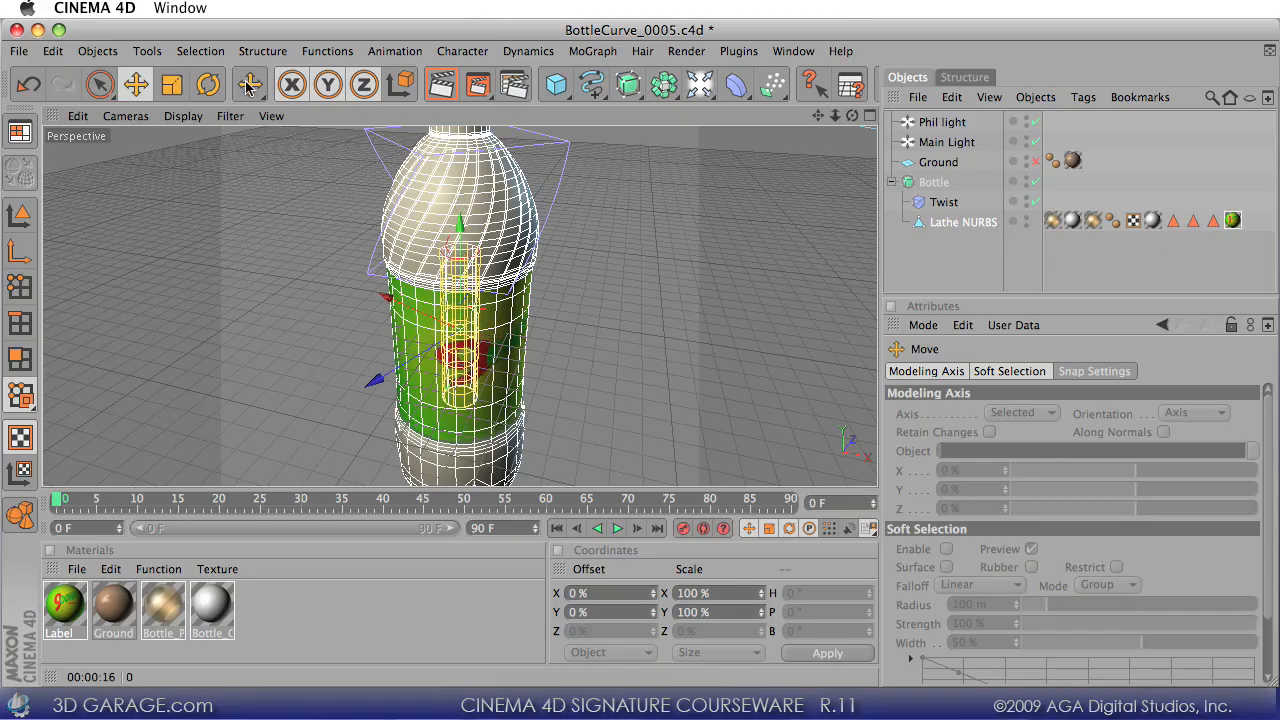
# - Rotate the Label texture's projection around the bottle's vertical axis to reposition the logo, and preview the result with a render
pyautogui.click(208, 84)
pyautogui.moveTo(500, 368)
pyautogui.mouseDown()
pyautogui.moveTo(596, 322)
pyautogui.moveTo(455, 380)
pyautogui.moveTo(480, 380)
pyautogui.mouseUp()
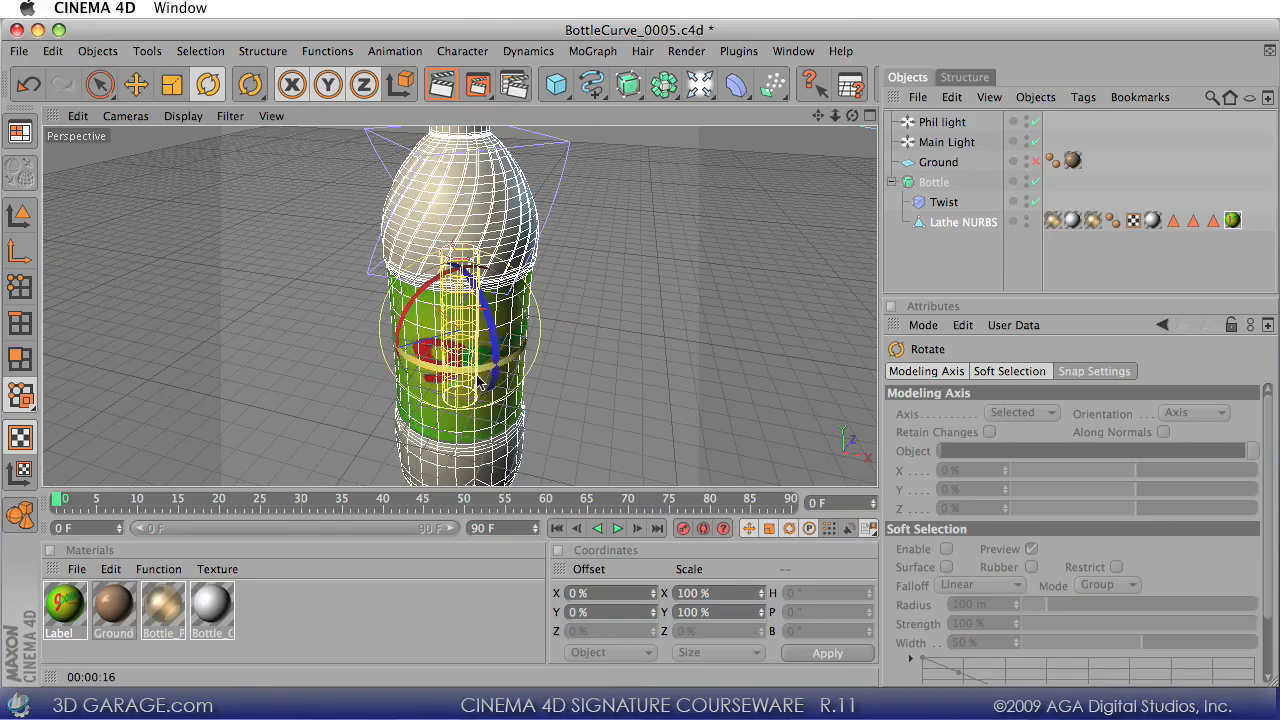
pyautogui.hotkey('ctrl', 'r')
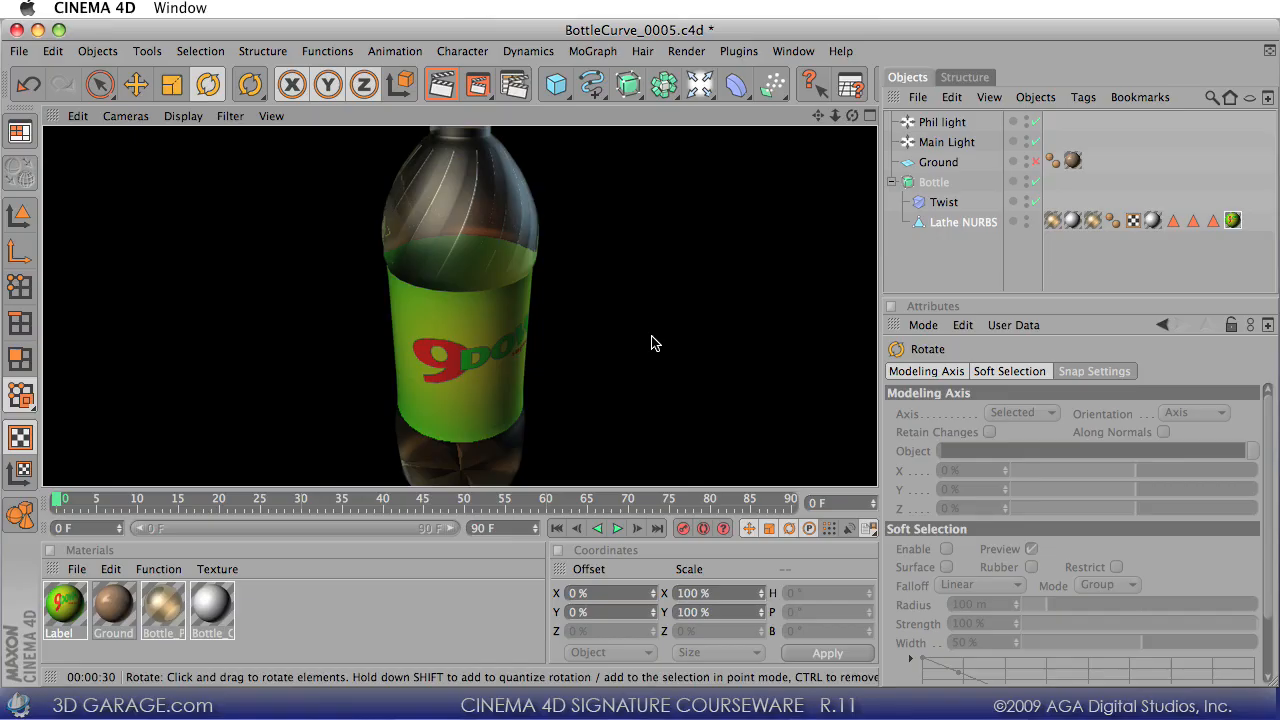
pyautogui.click(651, 343)
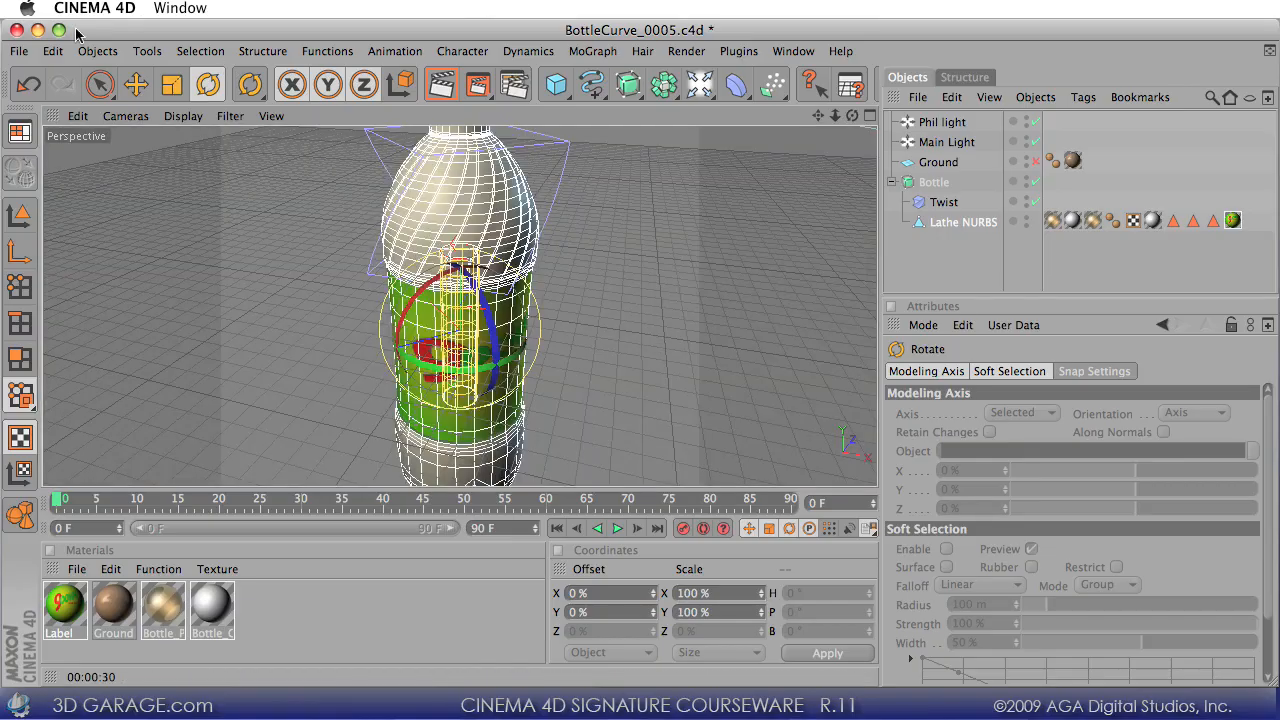
# - Save the scene as a new incremental version and re-enable the Ground object
pyautogui.click(18, 51)
pyautogui.click(117, 241)
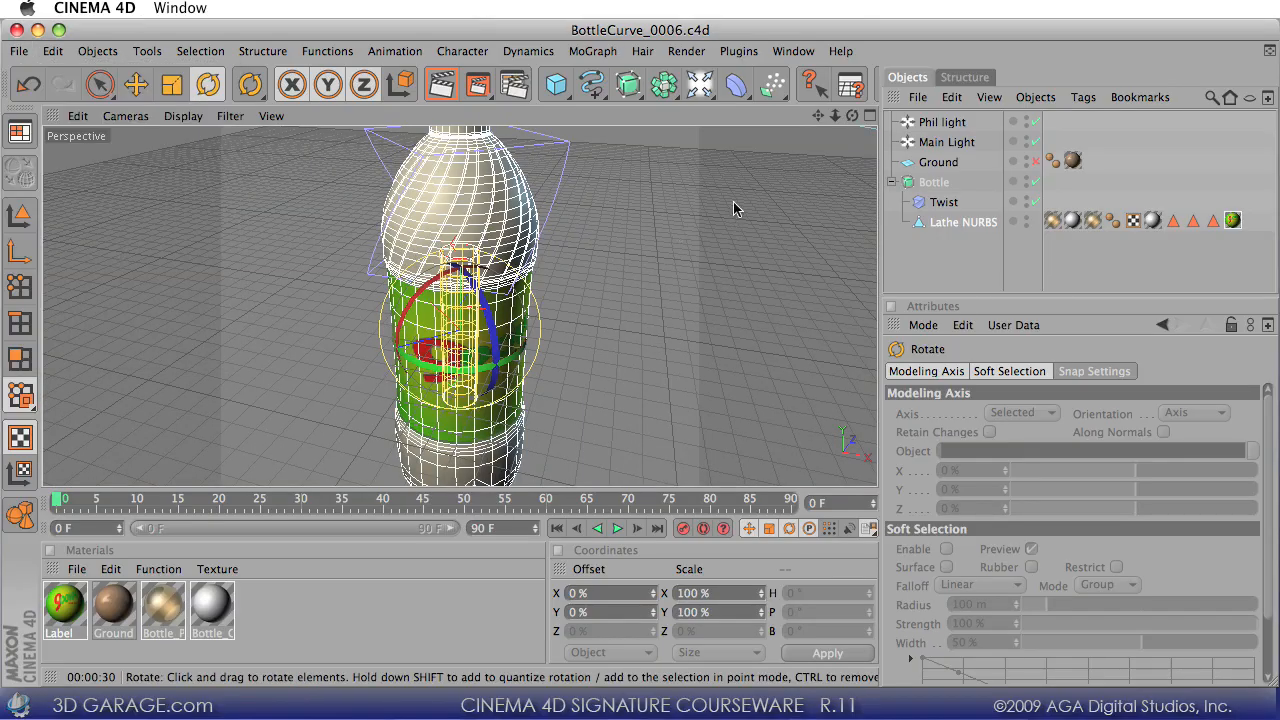
pyautogui.moveTo(834, 116); pyautogui.dragTo(750, 116)
pyautogui.click(1035, 161)
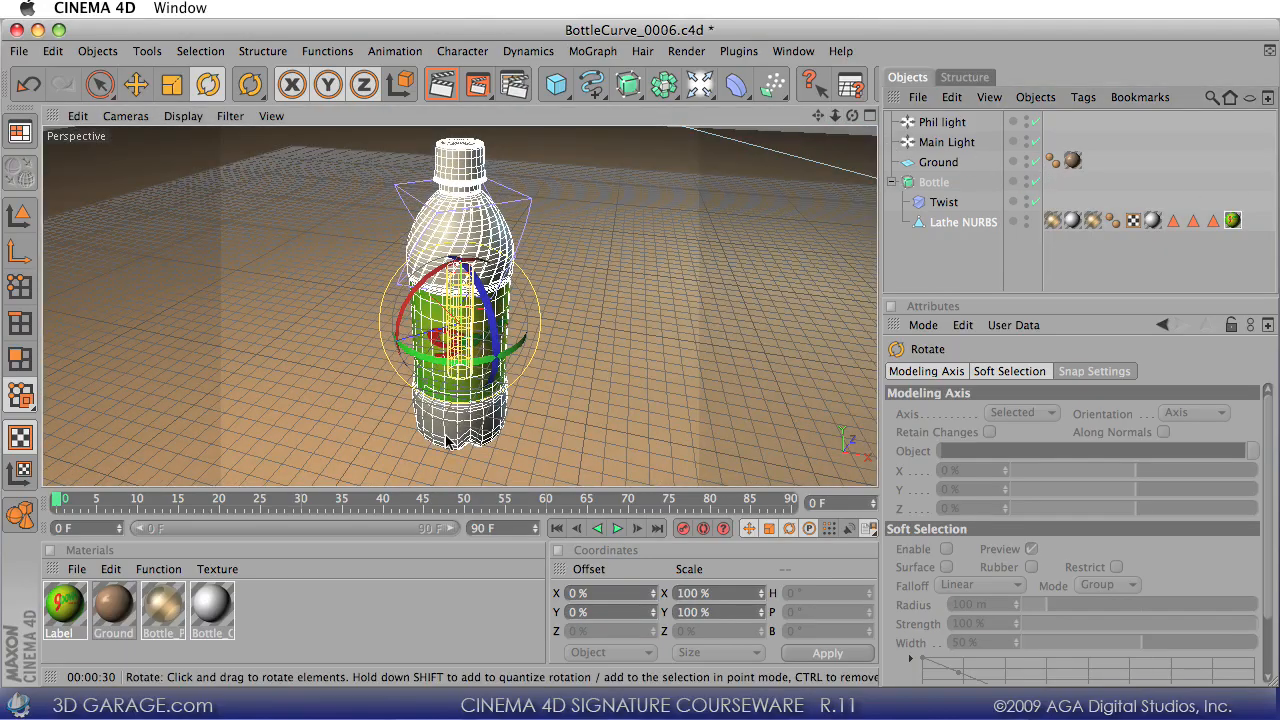